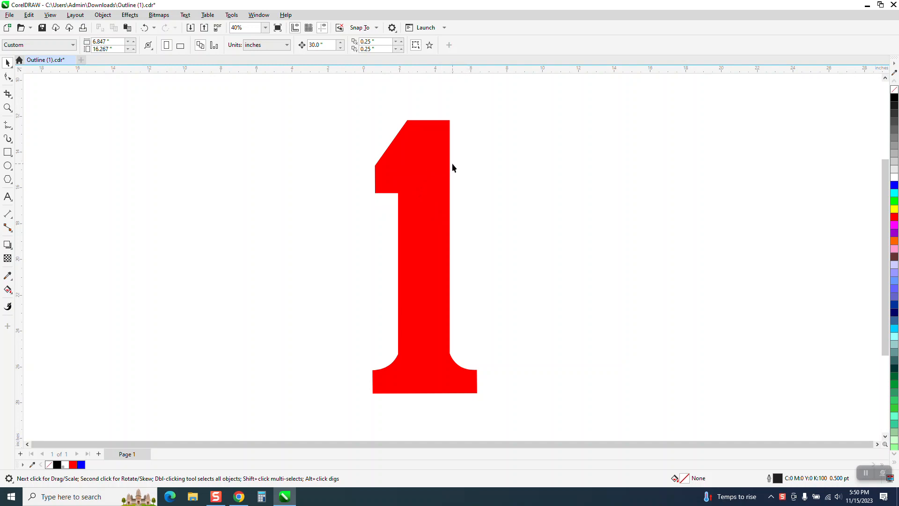
Remove the red numeral 1's fill and give it a black hairline outline
left_click(425, 182)
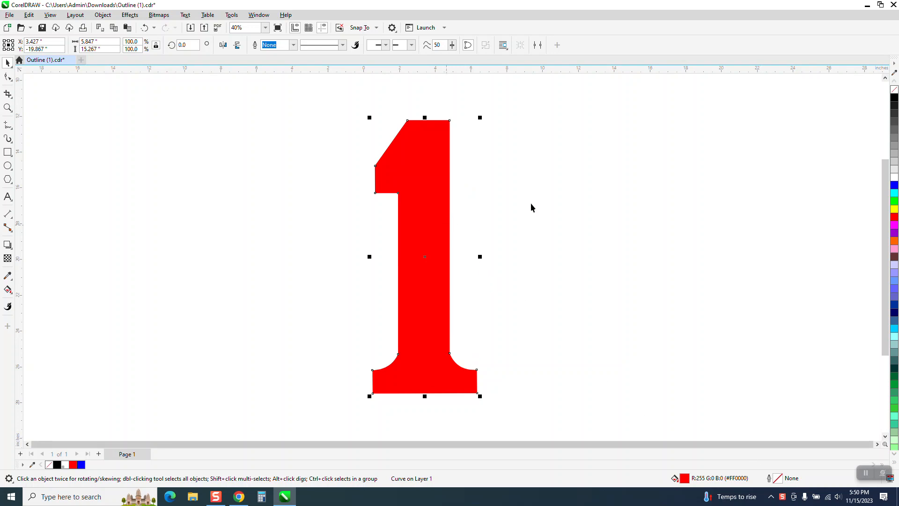
left_click(895, 90)
right_click(894, 97)
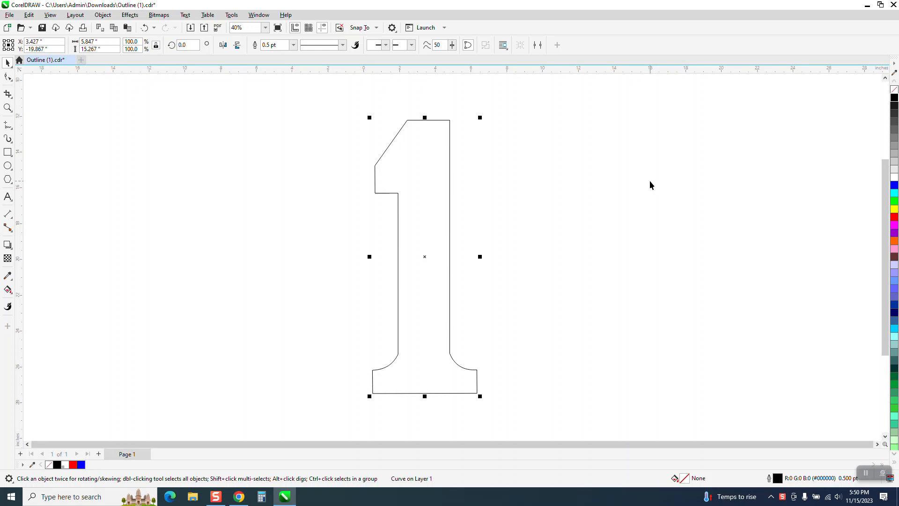
left_click(293, 45)
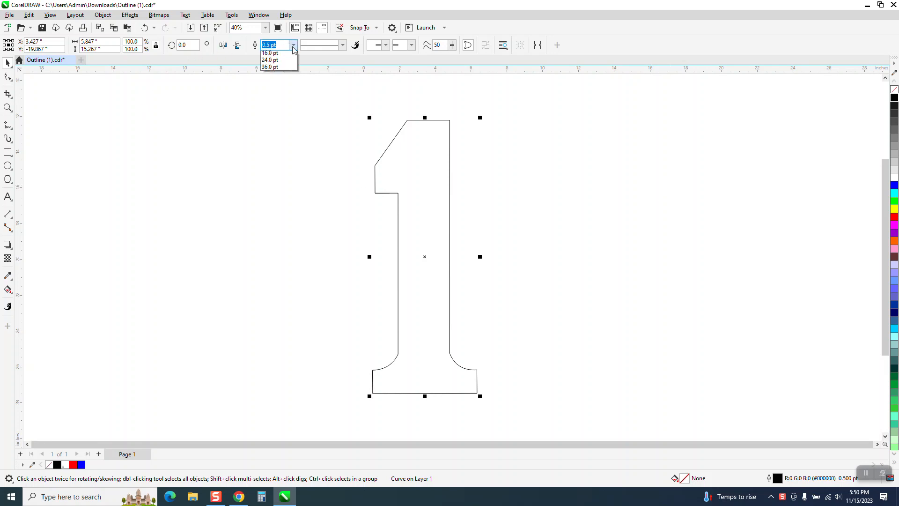
left_click(276, 61)
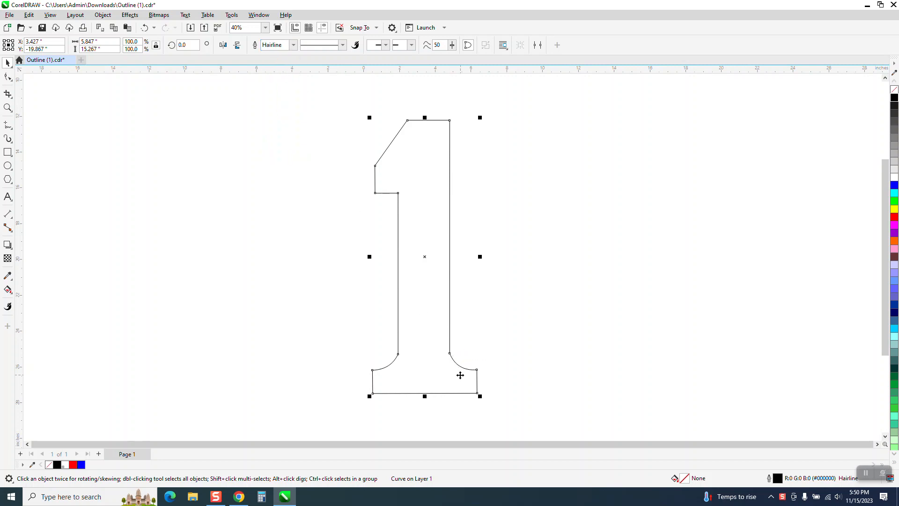
Open the Contour effect settings for the outlined numeral 1
left_click(129, 15)
left_click(155, 230)
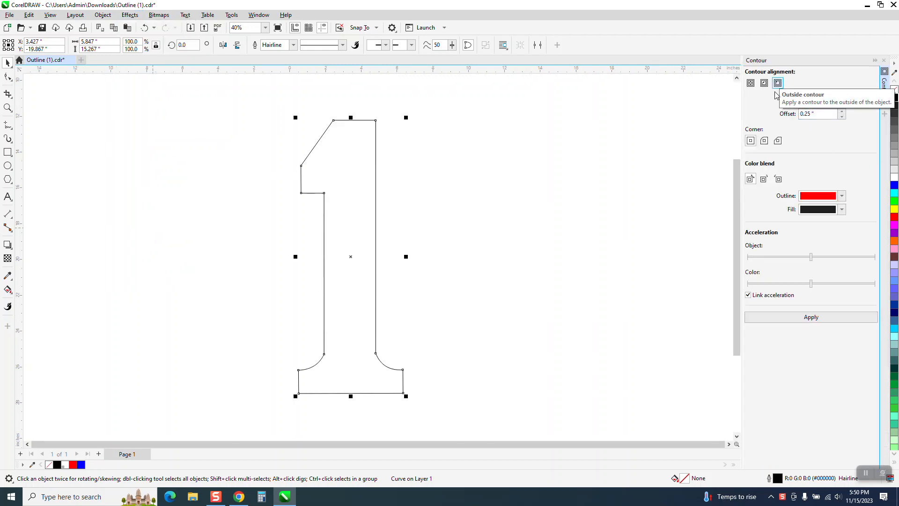
Try a one-step outside contour with a 0.25-inch offset and rounded corners on the 1, and undo it
left_click(764, 141)
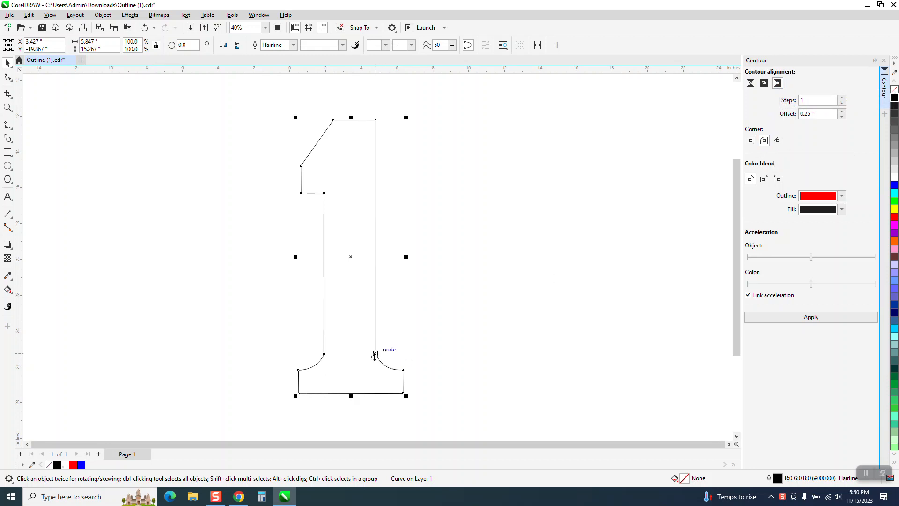
left_click(802, 101)
type("1")
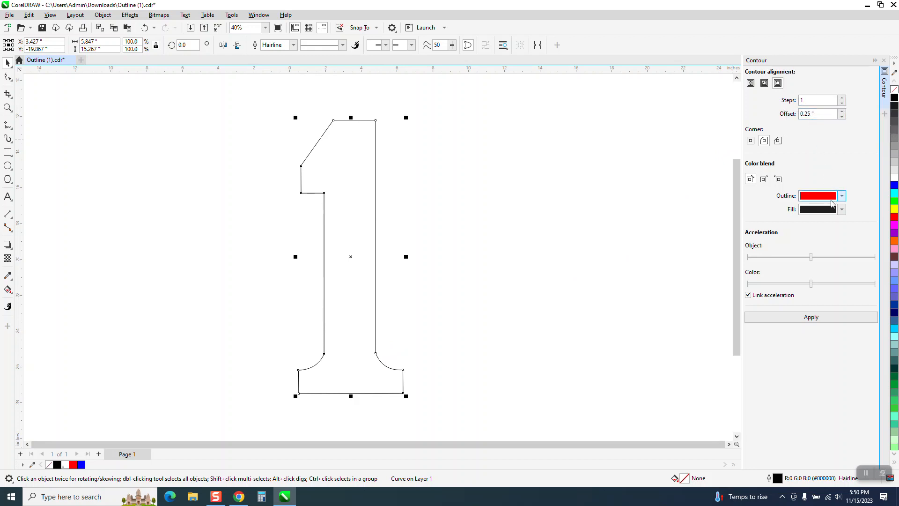
left_click(812, 318)
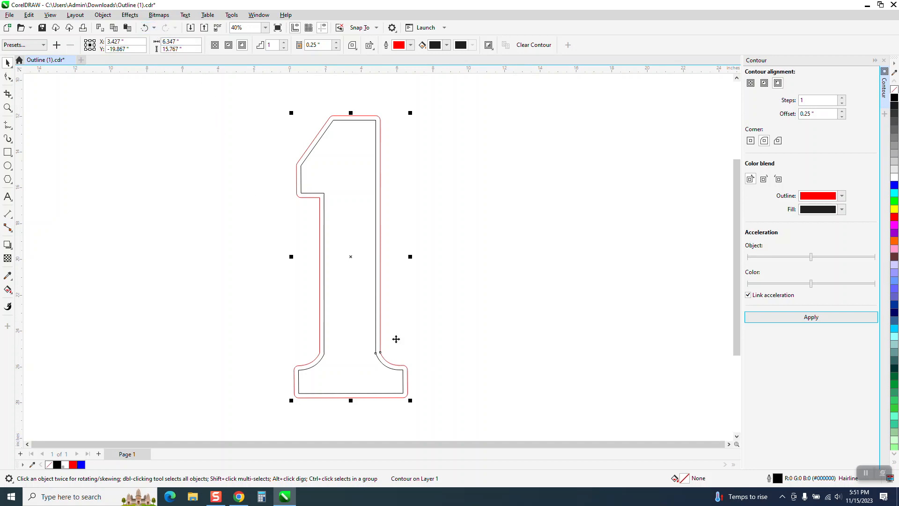
left_click(145, 27)
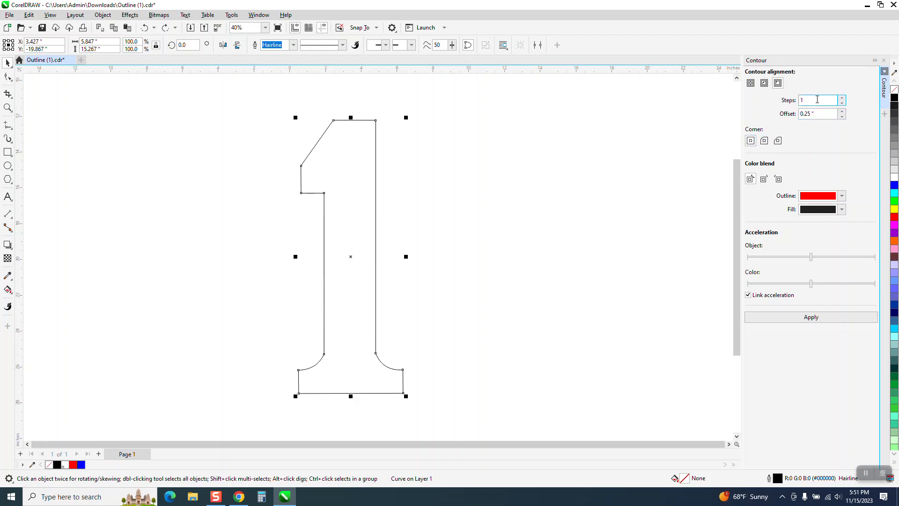
Apply a one-step 0.25-inch outside contour with mitered corners to the 1 and inspect the base curves' corners
left_click(810, 317)
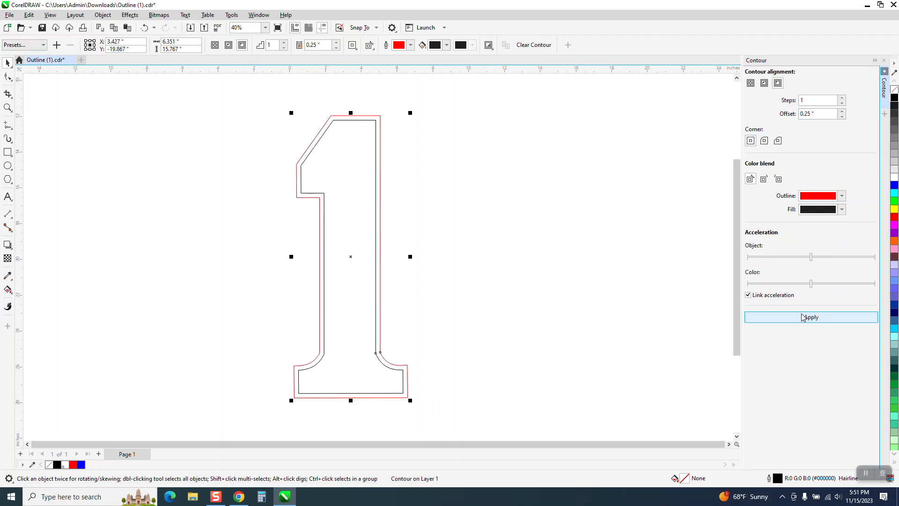
left_click(7, 106)
left_click_drag(298, 323, 404, 378)
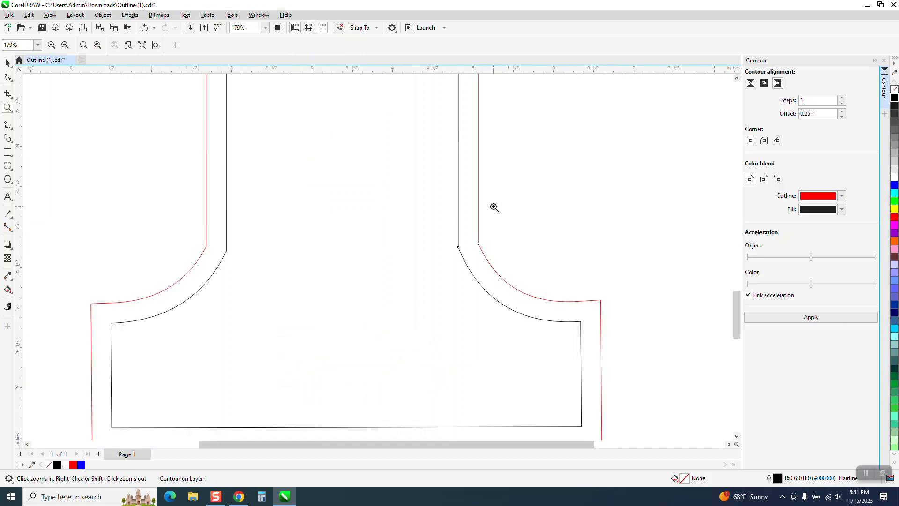
left_click_drag(427, 222, 492, 285)
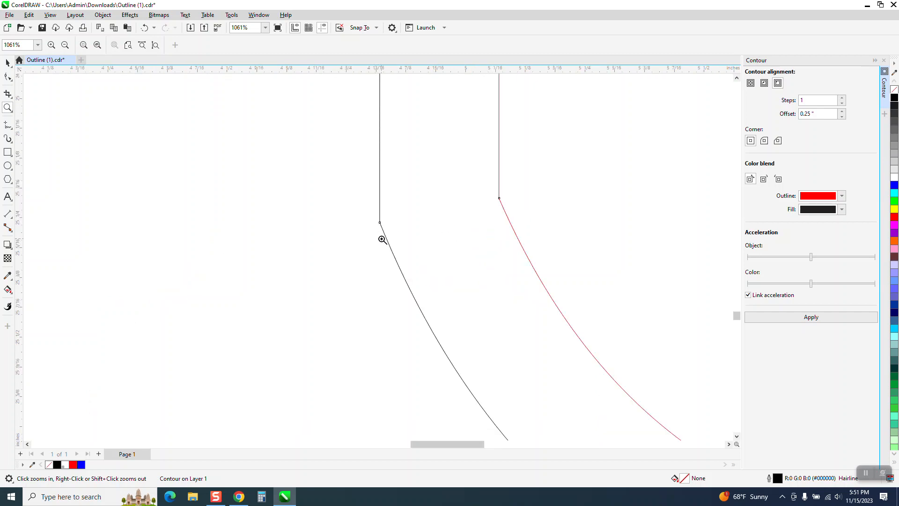
scroll(387, 219, "down", 6)
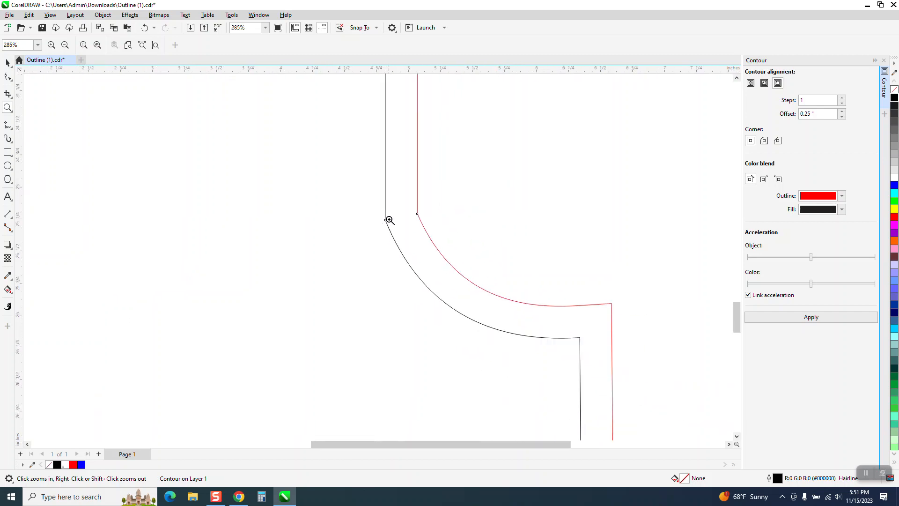
scroll(392, 220, "down", 1)
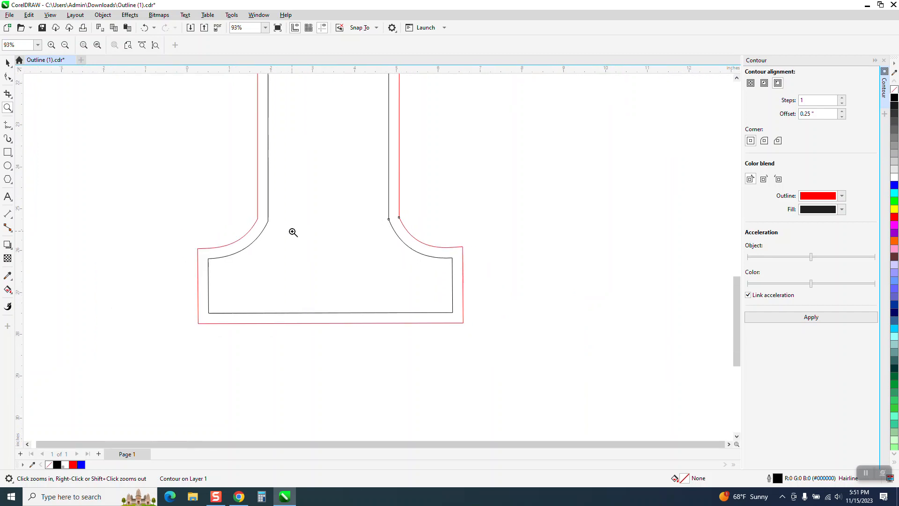
Break the contour group apart so the red outer outline is separate from the original 1
left_click(7, 77)
scroll(261, 198, "down", 2)
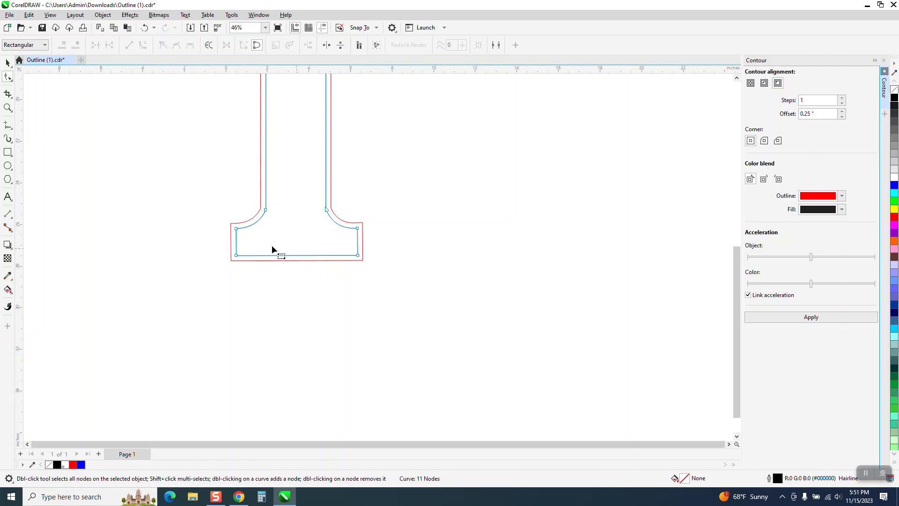
left_click(7, 63)
left_click(130, 14)
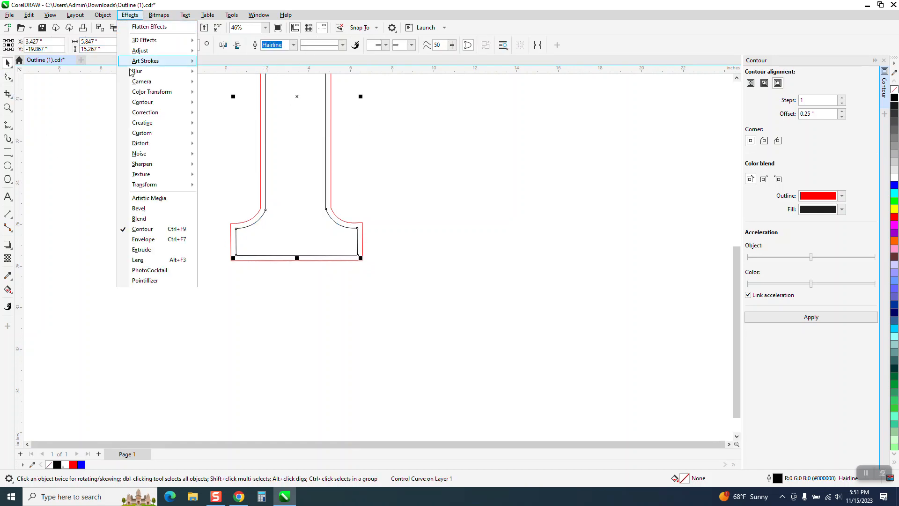
key("Escape")
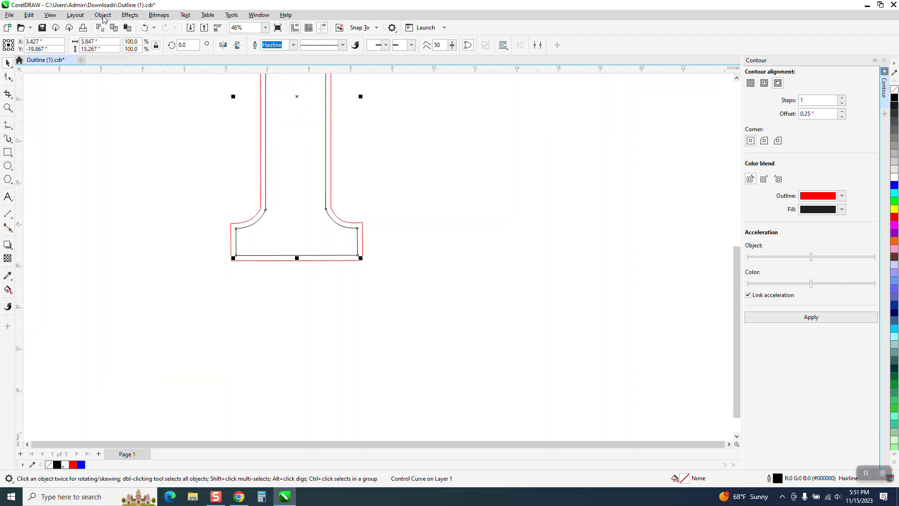
left_click(103, 16)
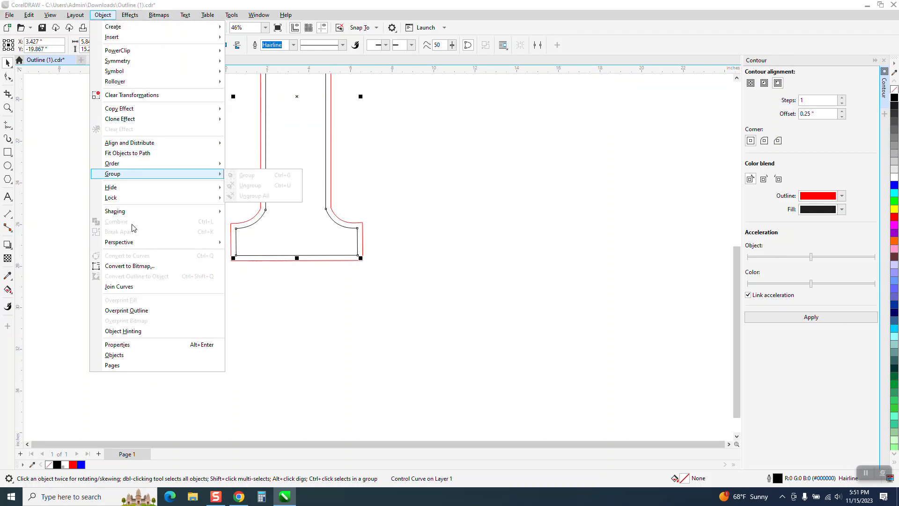
key("Escape")
scroll(431, 226, "down", 3)
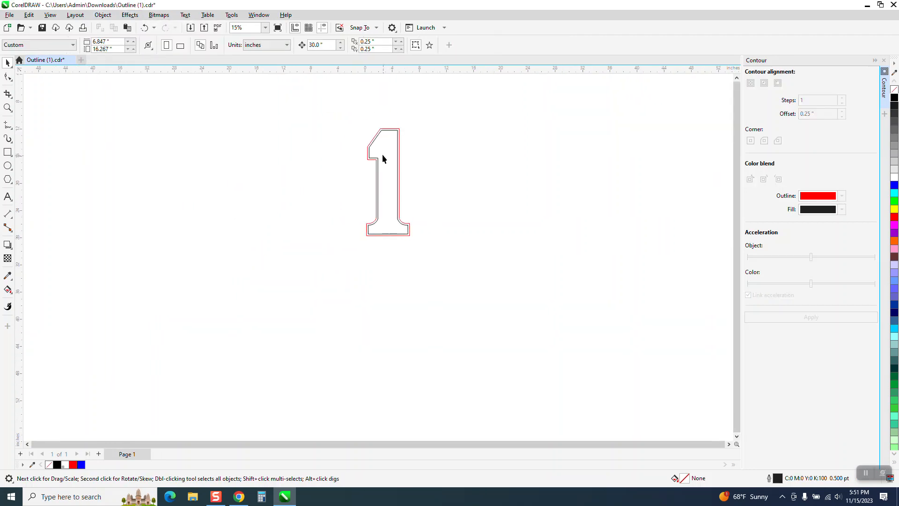
left_click_drag(414, 228, 506, 273)
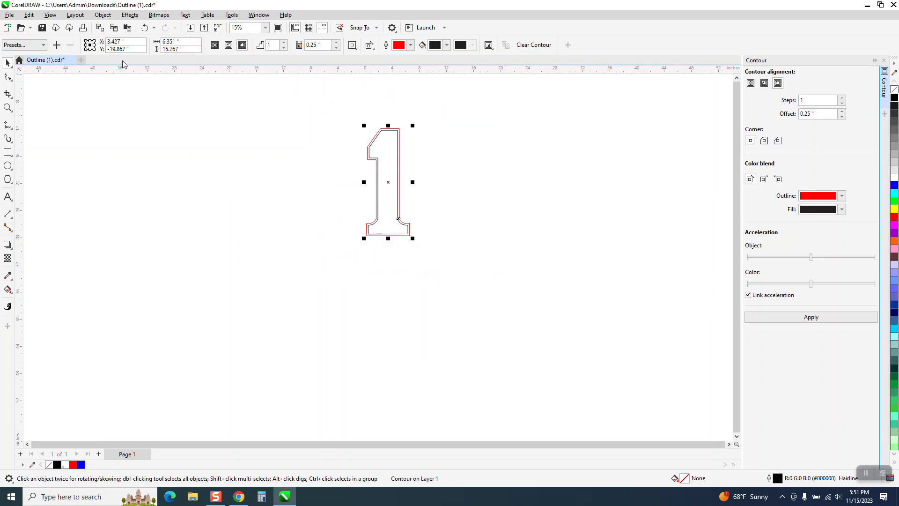
left_click(103, 15)
left_click(151, 231)
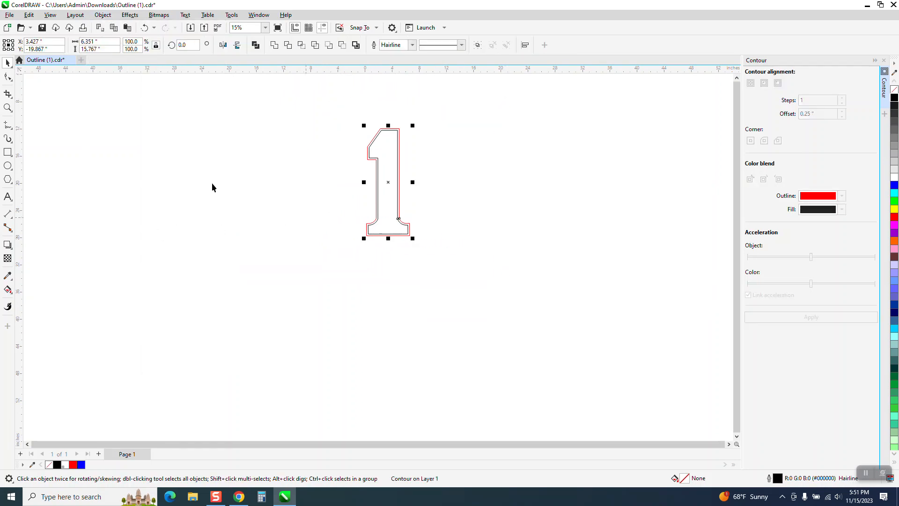
Delete the redundant nodes beside the base corners of the outer red contour
left_click(7, 107)
left_click(438, 214)
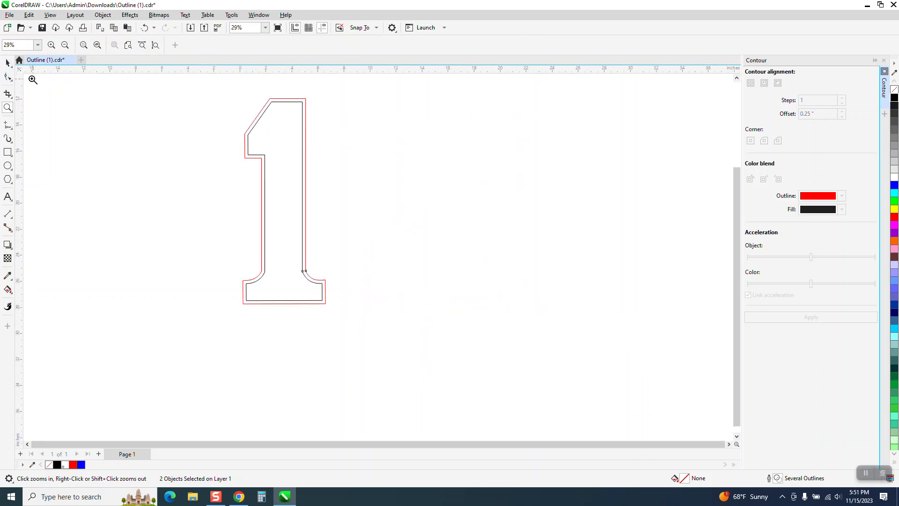
left_click(7, 77)
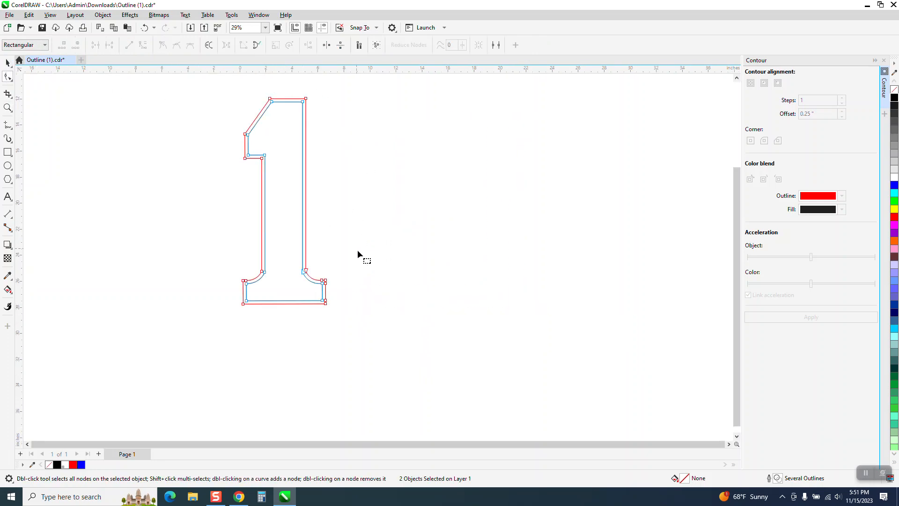
left_click(7, 107)
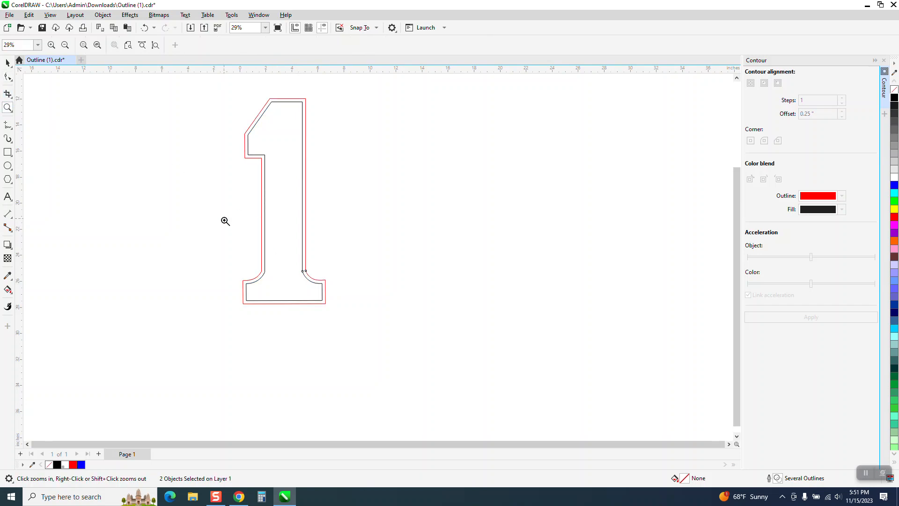
left_click(225, 222)
left_click(5, 77)
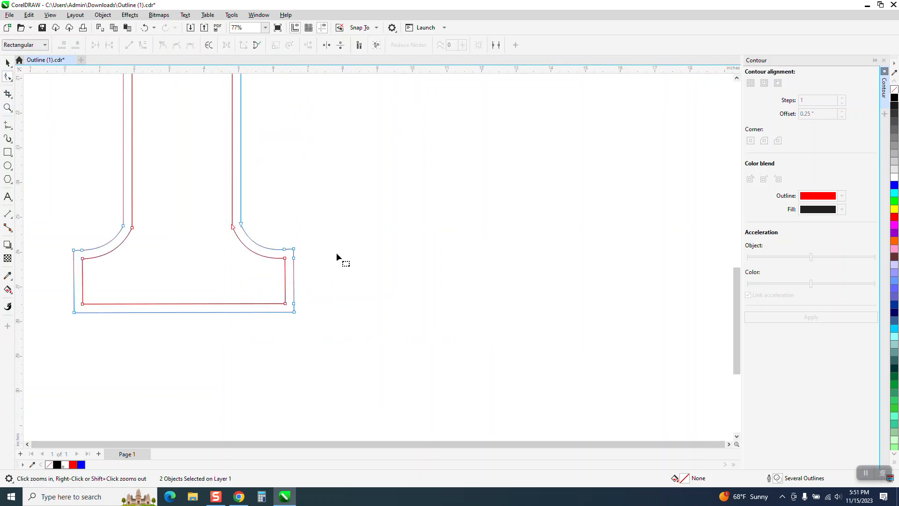
left_click(285, 249)
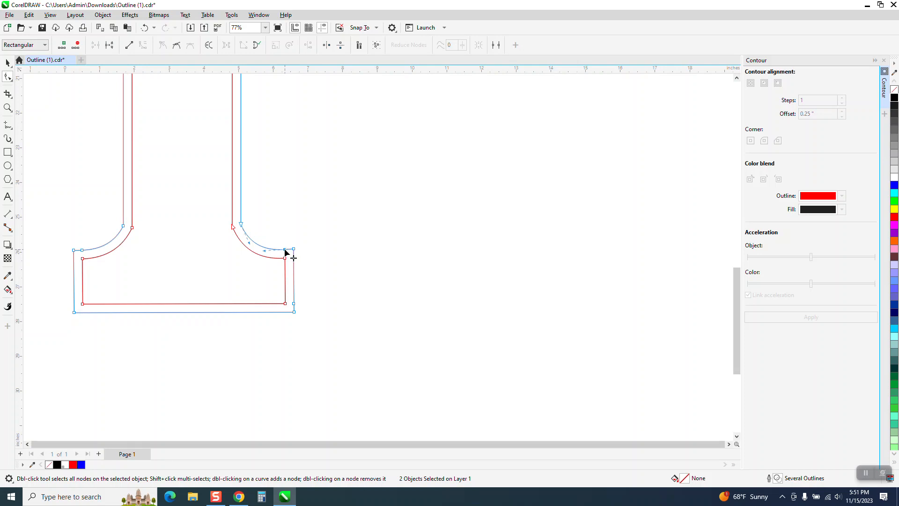
key("Delete")
left_click_drag(295, 311, 291, 310)
key("Delete")
scroll(273, 288, "down", 1)
scroll(342, 291, "down", 5)
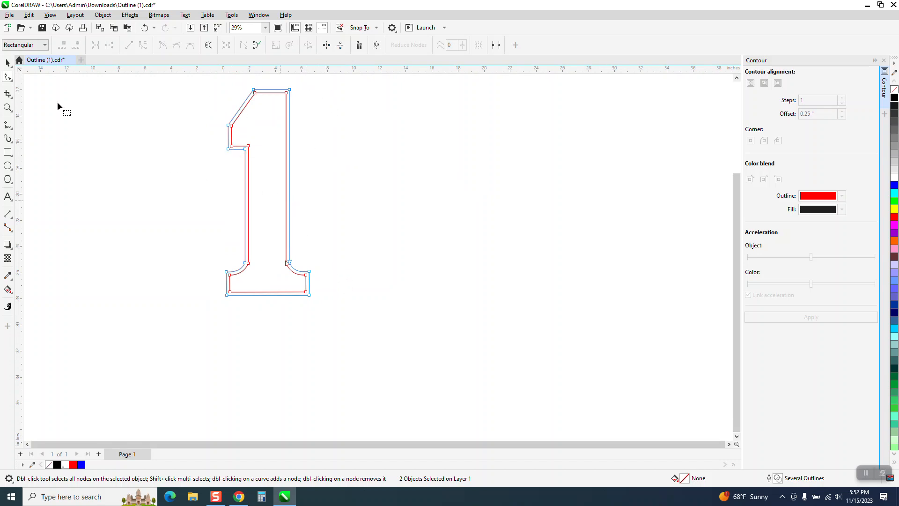
Duplicate the 1 together with its red outline, placing the copy beside the original
left_click(8, 63)
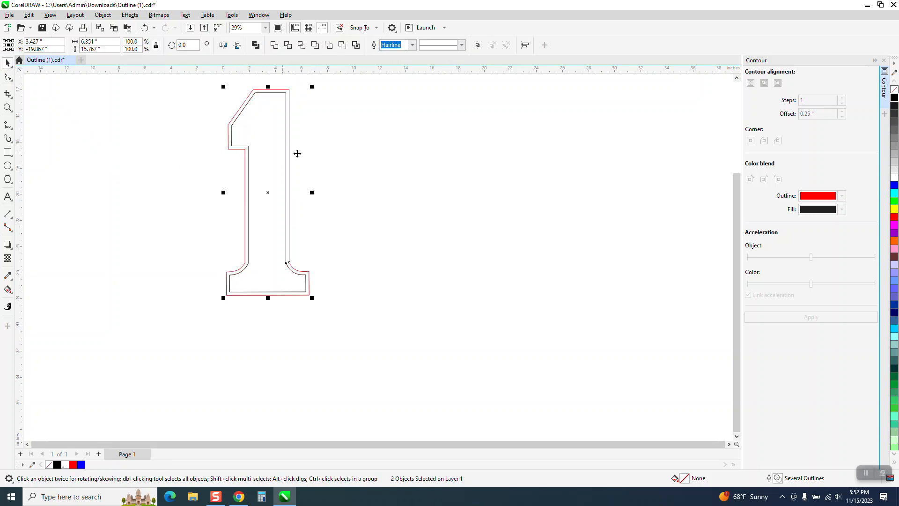
left_click_drag(204, 87, 454, 330)
left_click_drag(266, 192, 373, 195)
Move the copy's inner black 1 out of its red outline to the empty space beside it
left_click(384, 185)
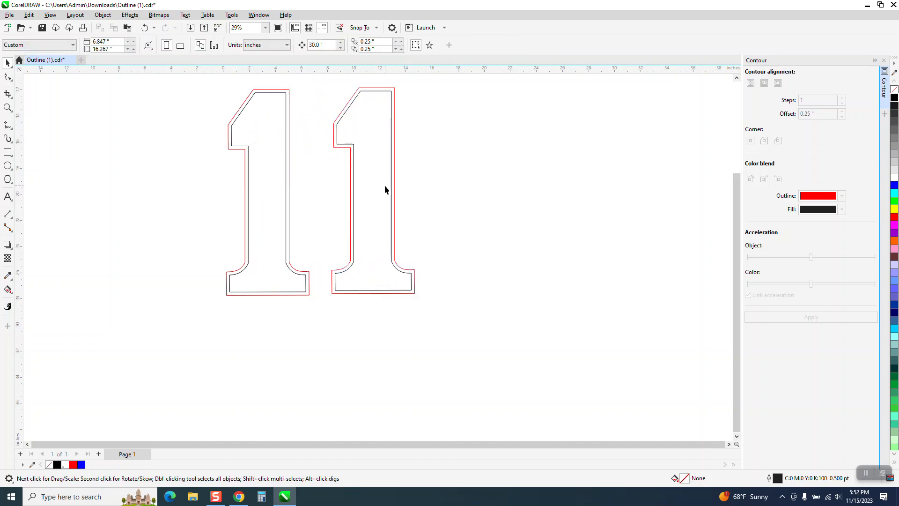
key("Right")
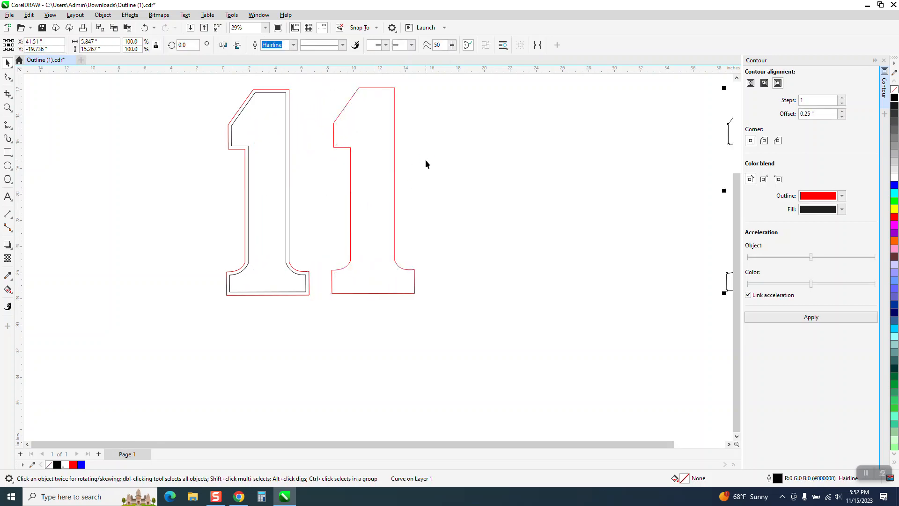
scroll(541, 201, "down", 1)
left_click_drag(682, 195, 574, 284)
Try deleting the node where the separated 1's stem meets the left base curve, and undo the deletion
key("z")
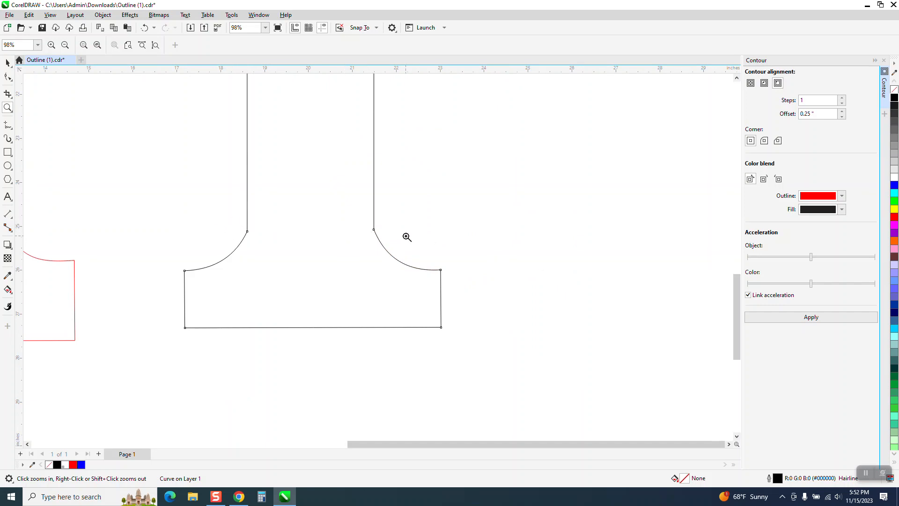
left_click(8, 76)
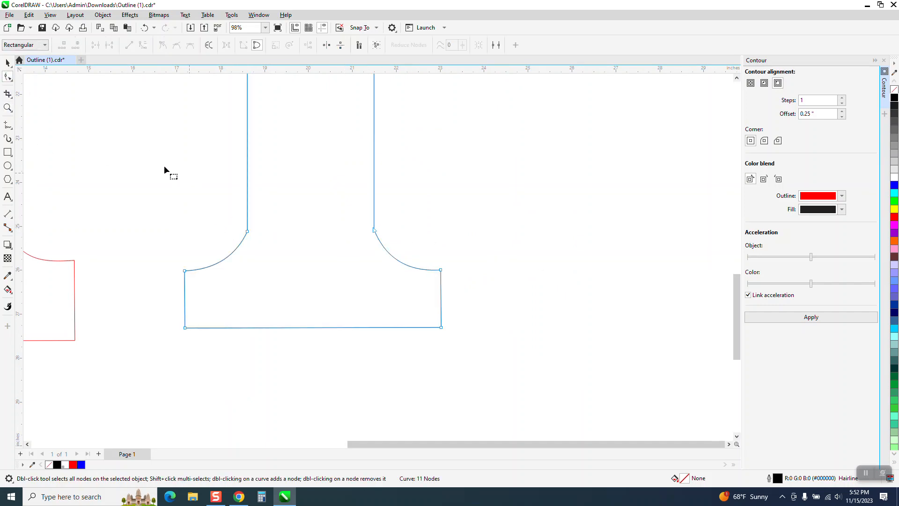
left_click_drag(262, 245, 275, 248)
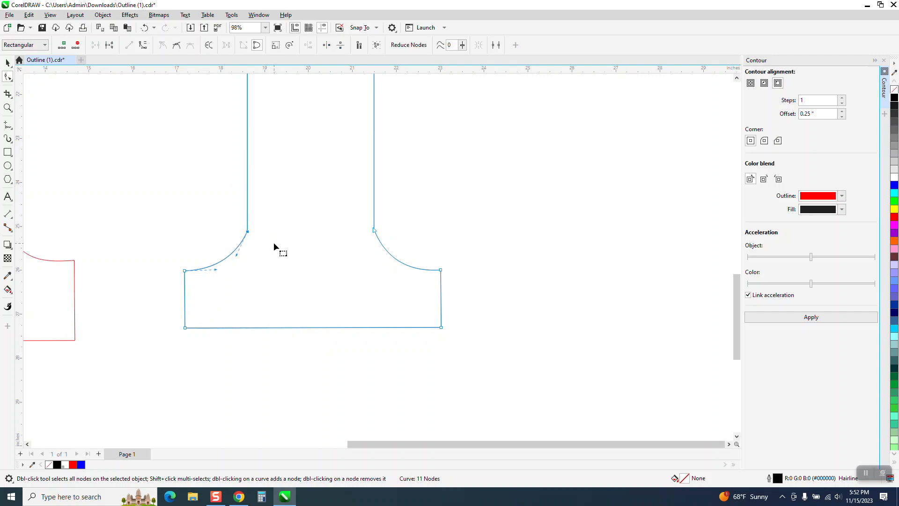
key("Delete")
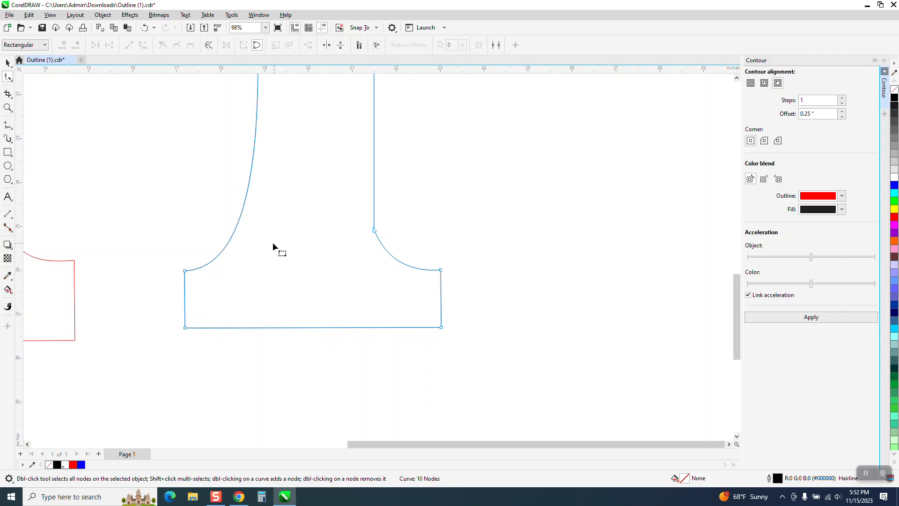
left_click(145, 28)
Smooth both corners where the stem of the separated 1 meets its base curves, using the Smooth tool with a 2-inch nib
left_click(12, 81)
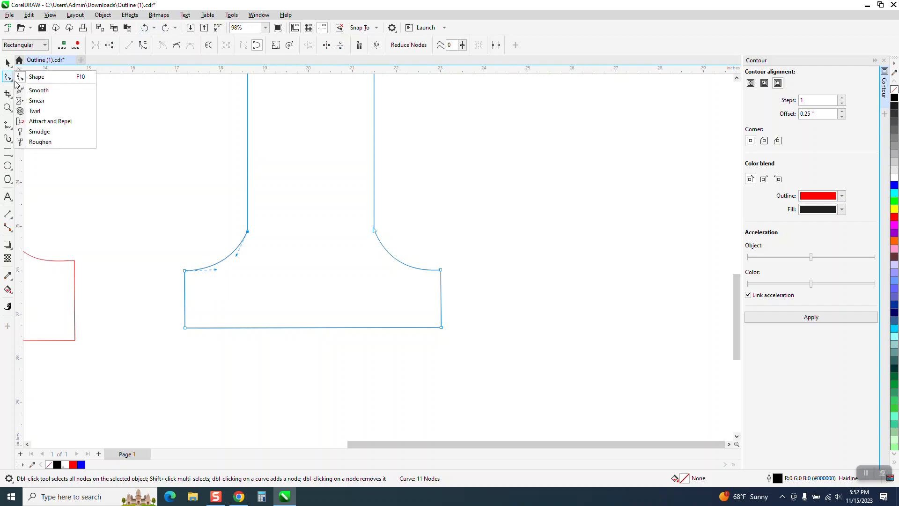
left_click(45, 91)
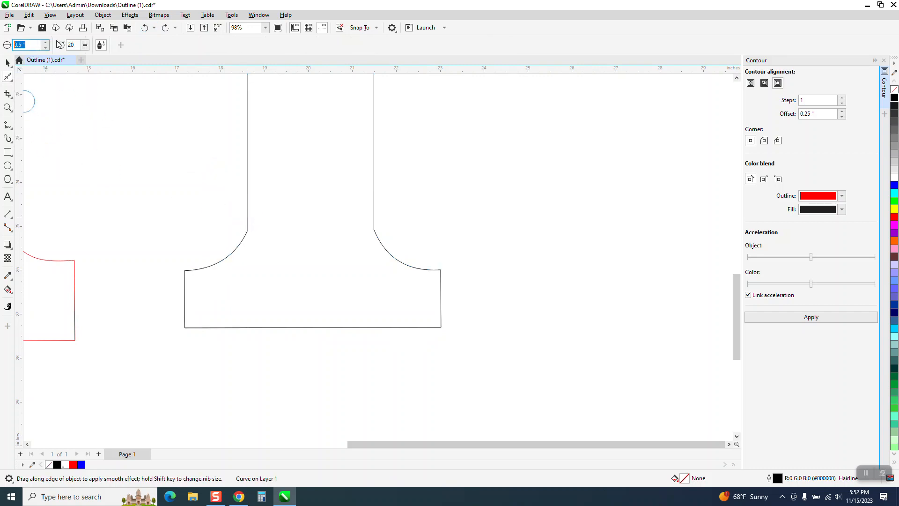
type("2")
key("Return")
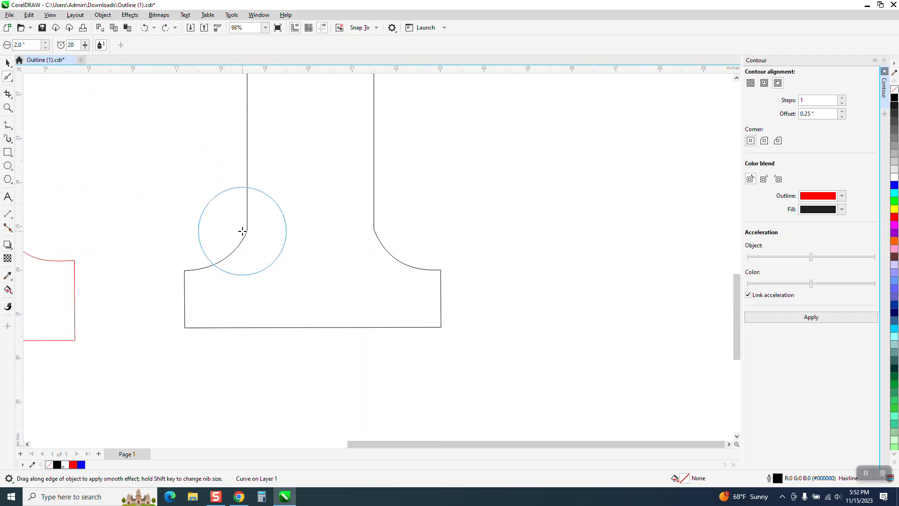
left_click_drag(243, 239, 240, 247)
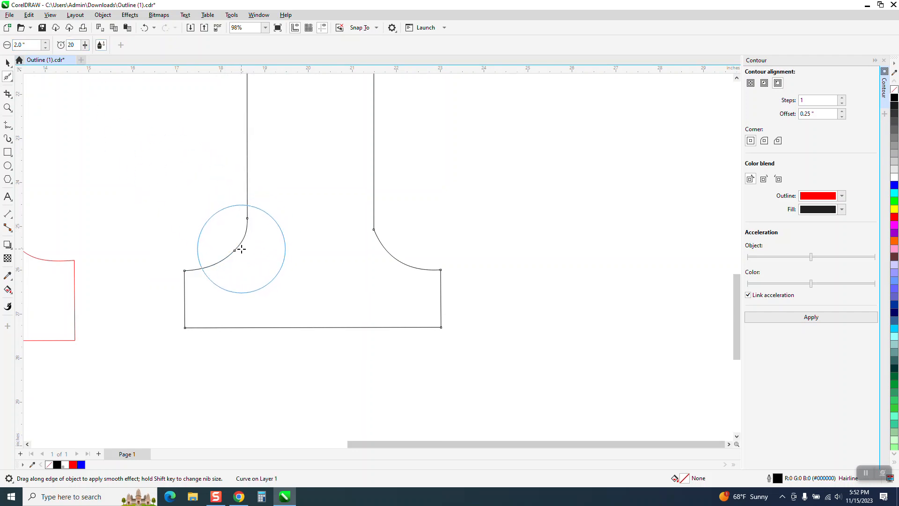
left_click_drag(381, 251, 385, 250)
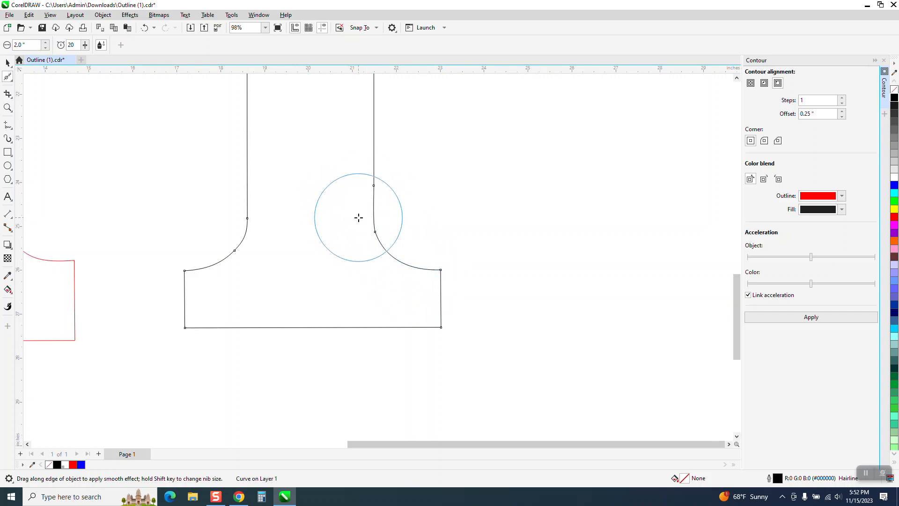
Delete the extra node in the middle of the smoothed left base curve
left_click(11, 80)
left_click(37, 72)
left_click_drag(217, 243, 268, 260)
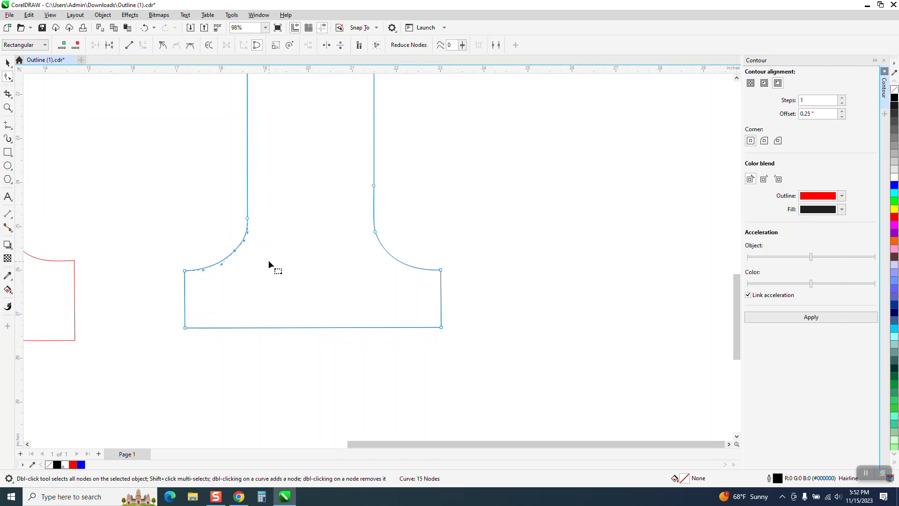
key("Delete")
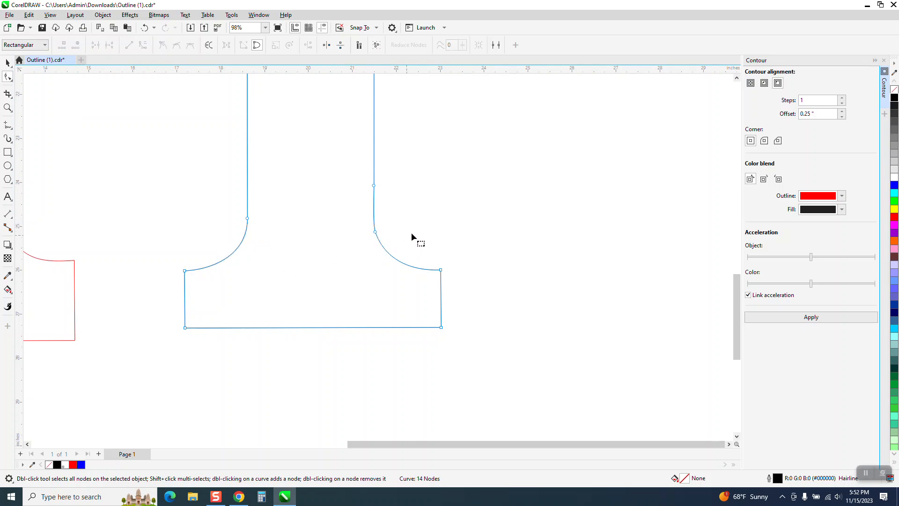
Center the smoothed 1 on the page
scroll(361, 263, "down", 4)
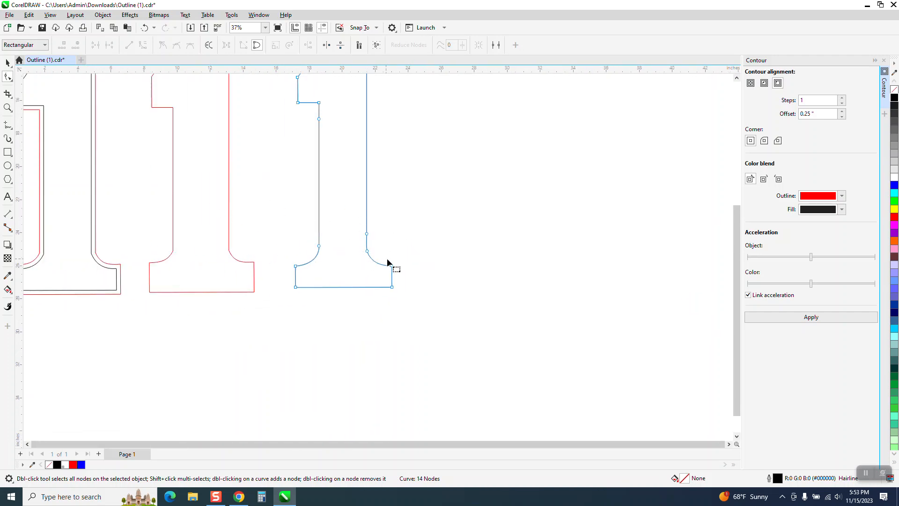
scroll(340, 279, "down", 1)
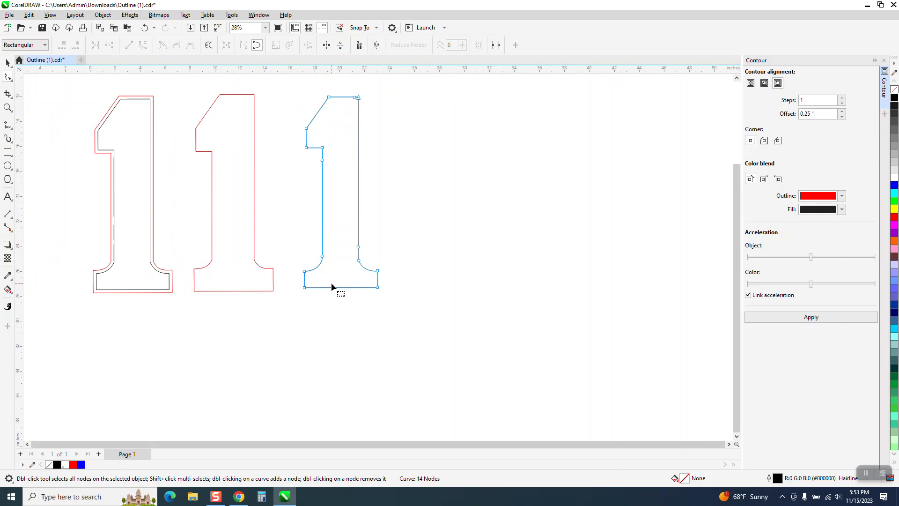
scroll(333, 261, "down", 2)
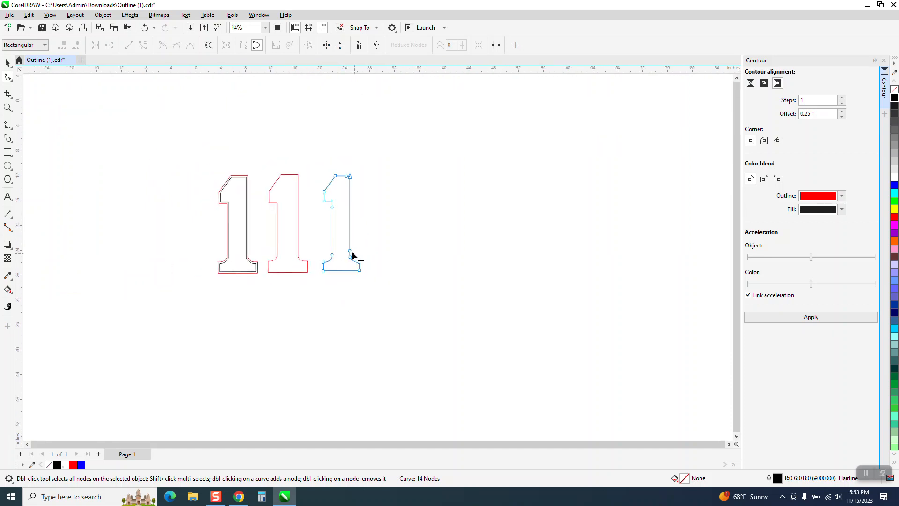
left_click(8, 62)
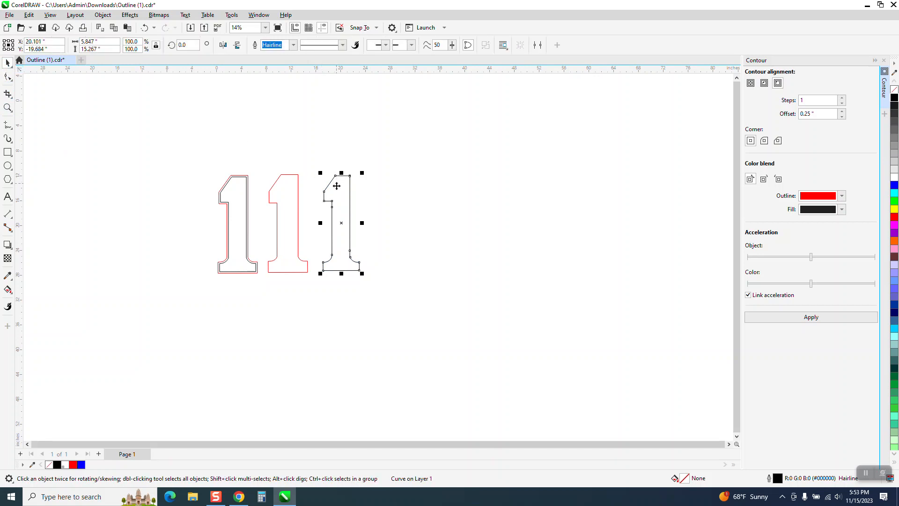
scroll(338, 189, "down", 1)
key("ctrl+z")
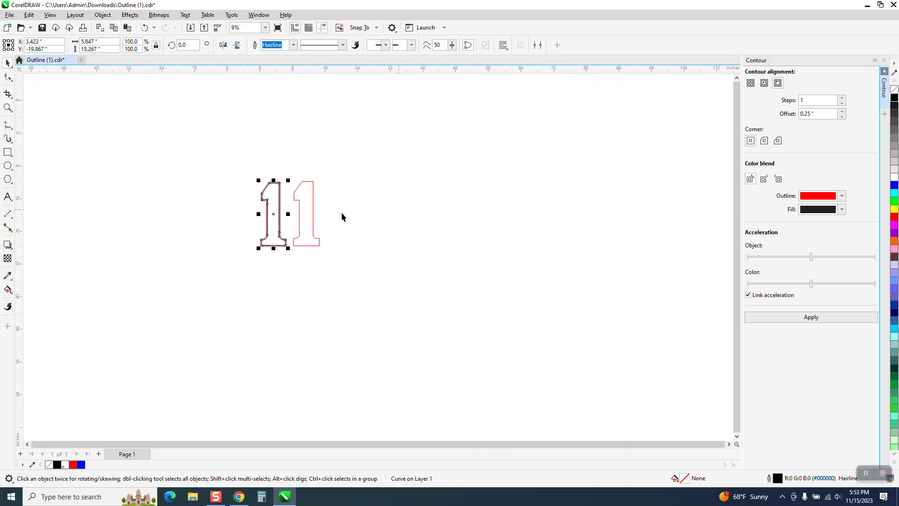
Move the outlined 1 and the empty red outline clear of the page center, and recenter the smoothed 1 on the page
left_click_drag(275, 215, 232, 221)
left_click_drag(256, 163, 375, 278)
key("shift+Right")
left_click(229, 220)
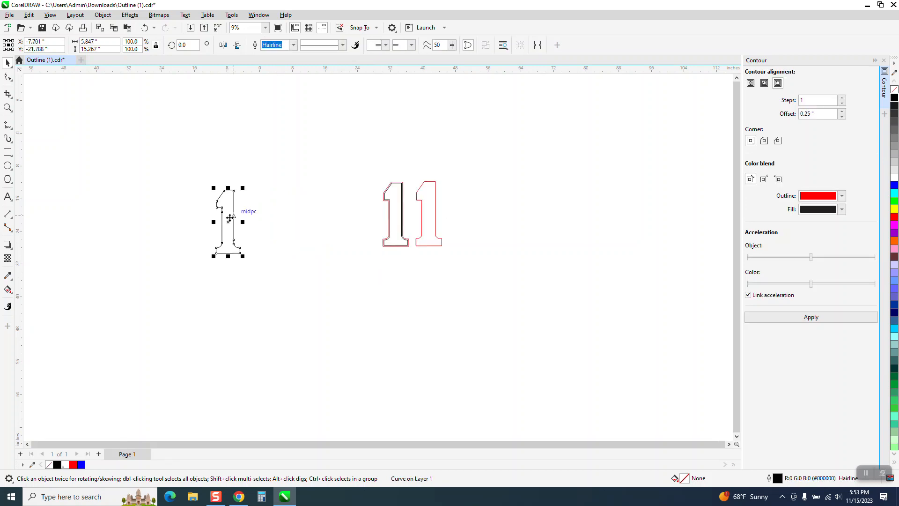
key("ctrl+z")
key("z")
left_click_drag(235, 169, 347, 279)
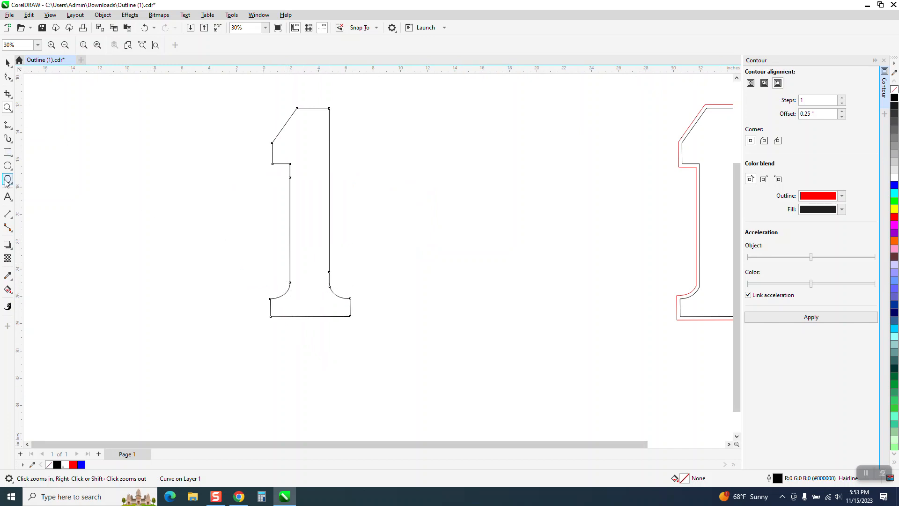
Draw a vertical 2-point line about 18.77 inches long and center it on the page through the 1
left_click(13, 132)
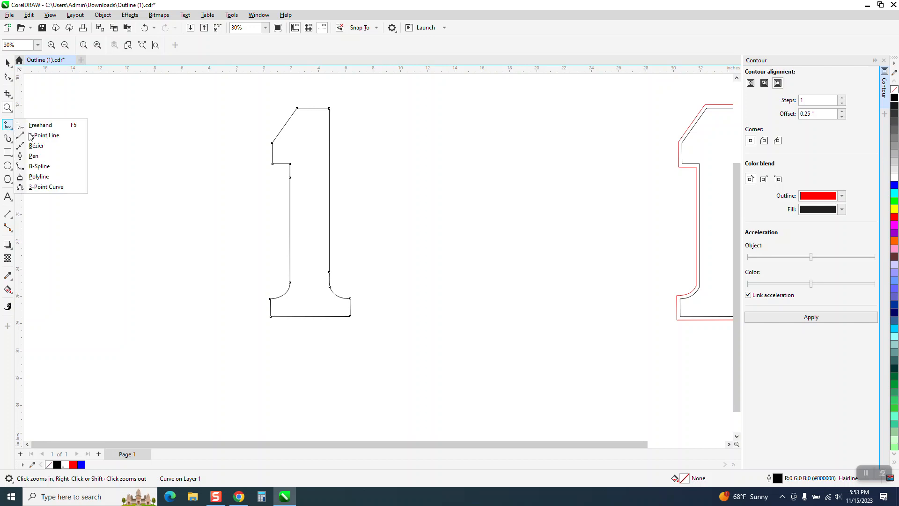
left_click(57, 135)
mouse_move(200, 102)
left_mouse_down()
mouse_move(193, 360)
mouse_move(197, 345)
left_mouse_up()
key("p")
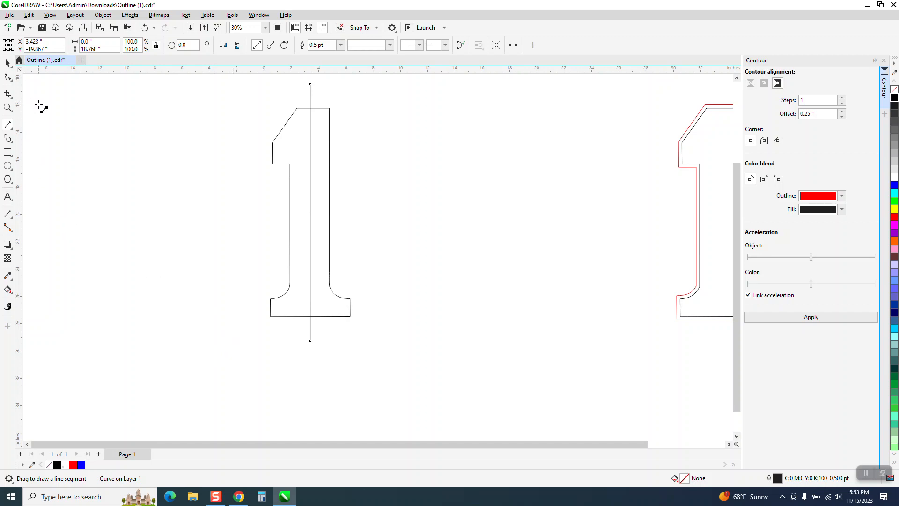
Delete all segments of the 1 to the right of the center line with Virtual Segment Delete
left_click(10, 100)
left_click(52, 117)
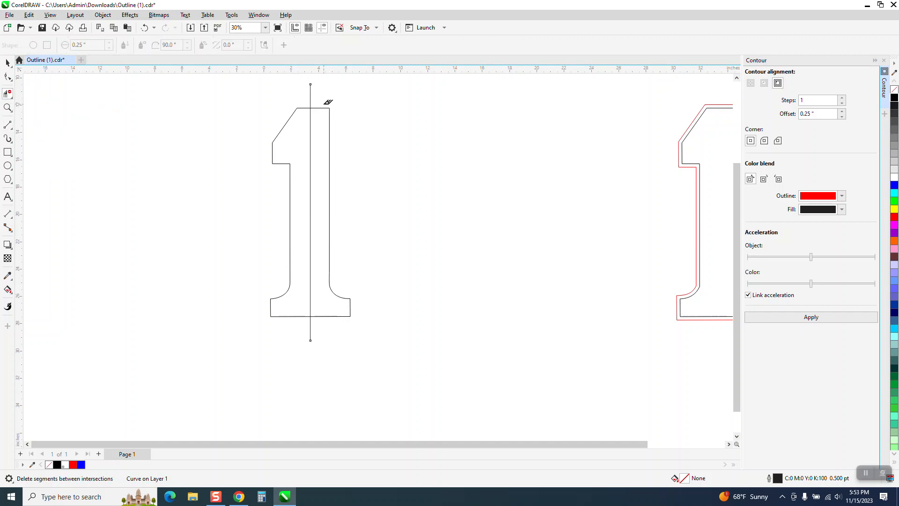
left_click_drag(324, 104, 387, 332)
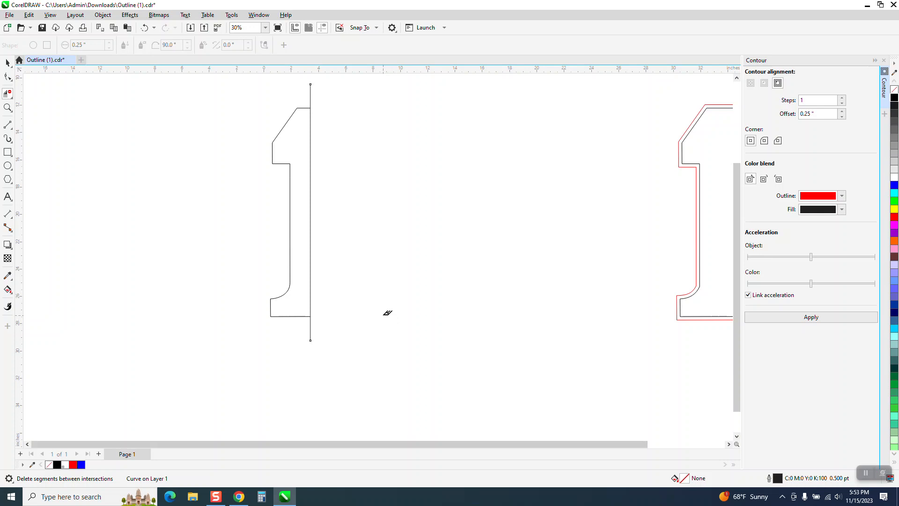
Undo the segment deletion and the centering of the line, and redo both
left_click(145, 28)
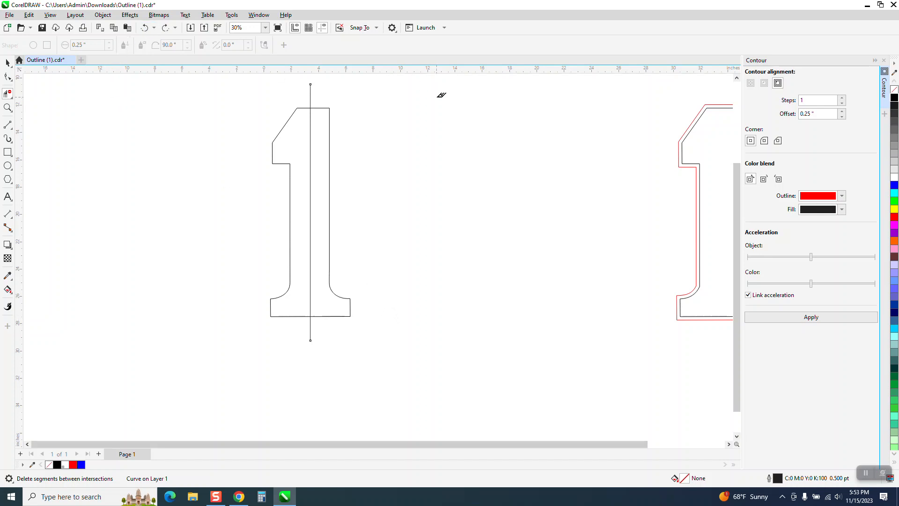
left_click(145, 27)
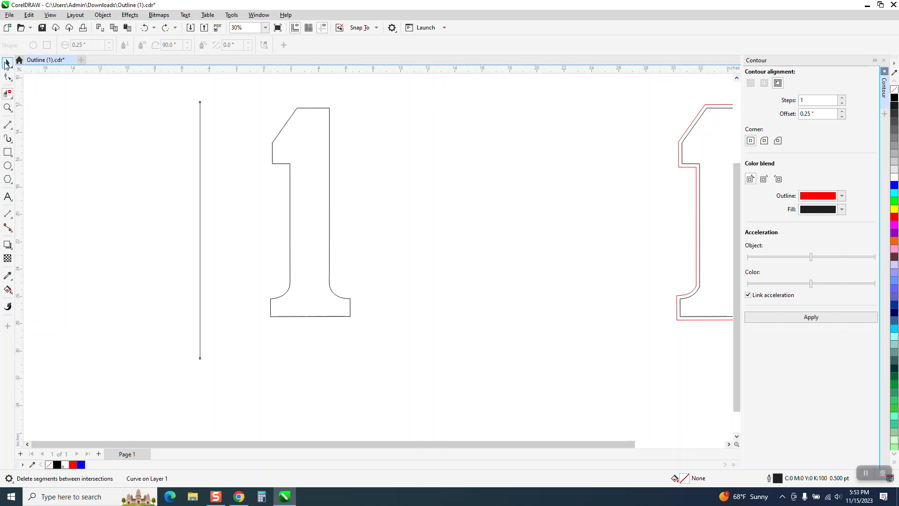
left_click(166, 29)
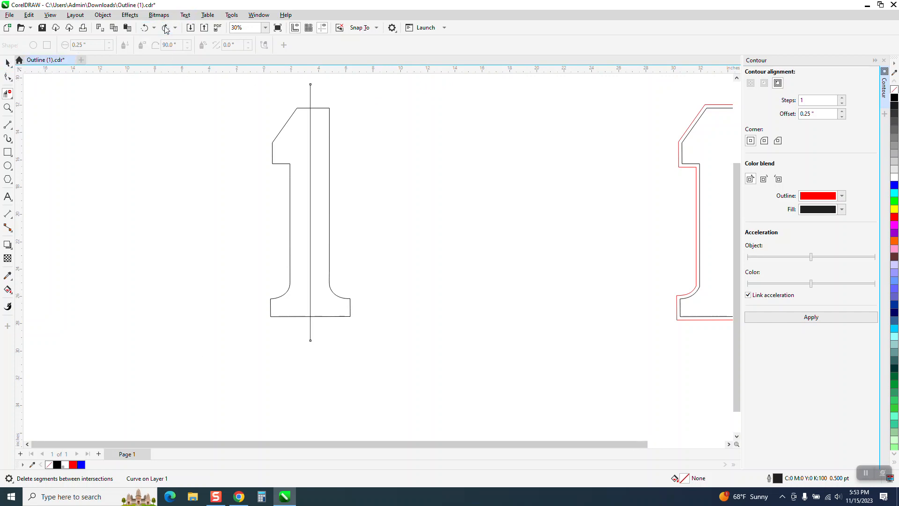
left_click(166, 29)
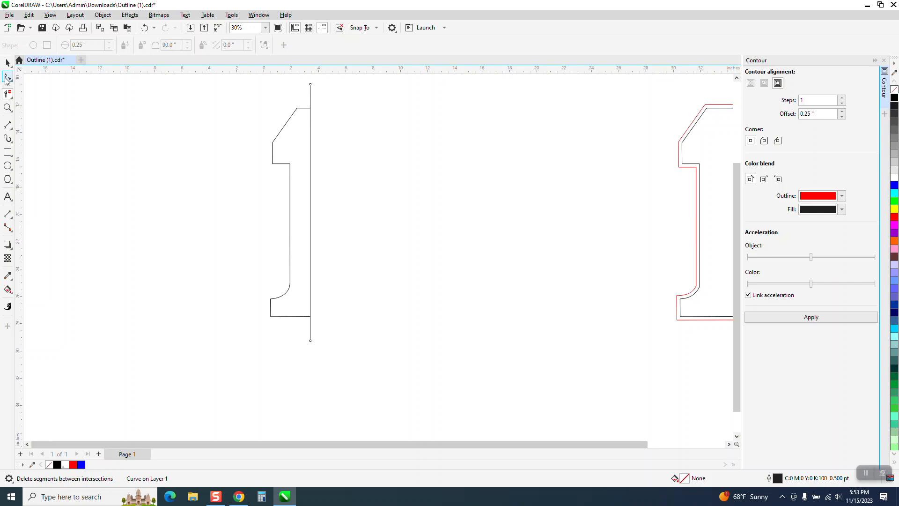
Try duplicating the remaining left half of the 1, and delete the offset copy
left_click(7, 66)
left_click(273, 146)
key("ctrl+d")
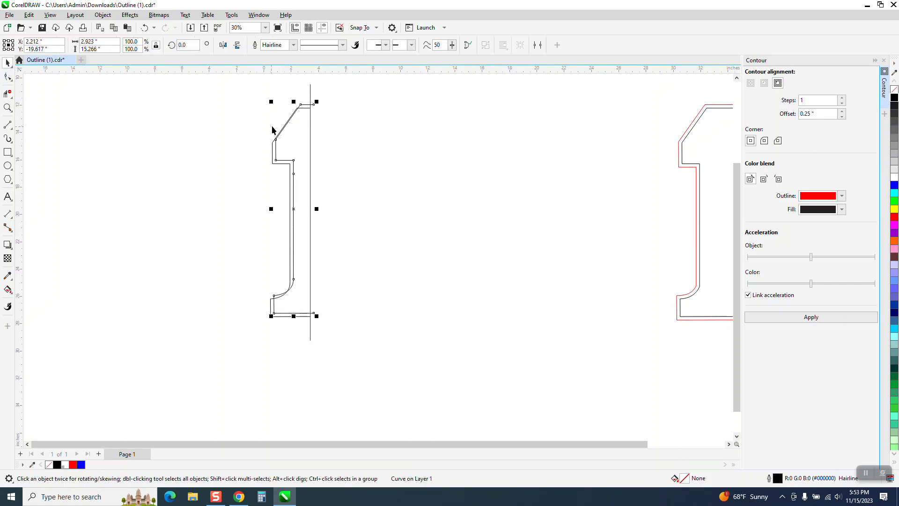
key("Delete")
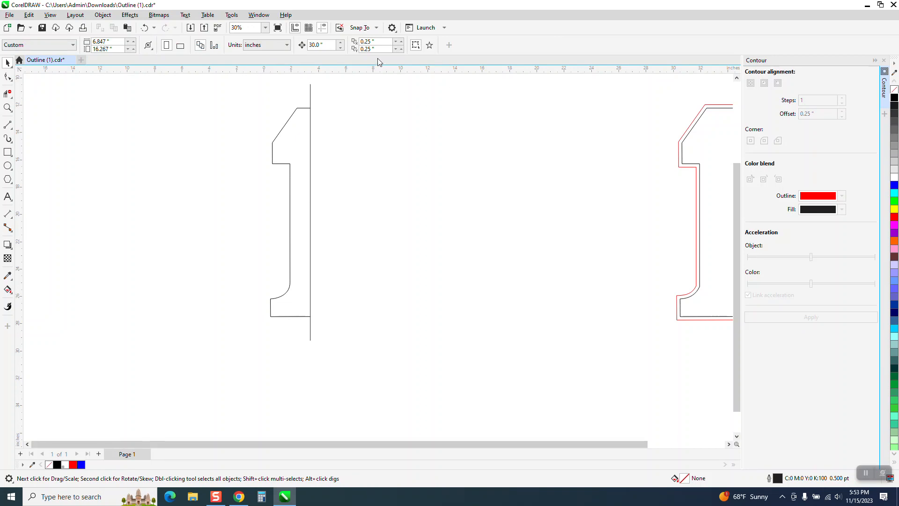
Set the horizontal and vertical duplicate distances to 0
left_click(381, 41)
type("0")
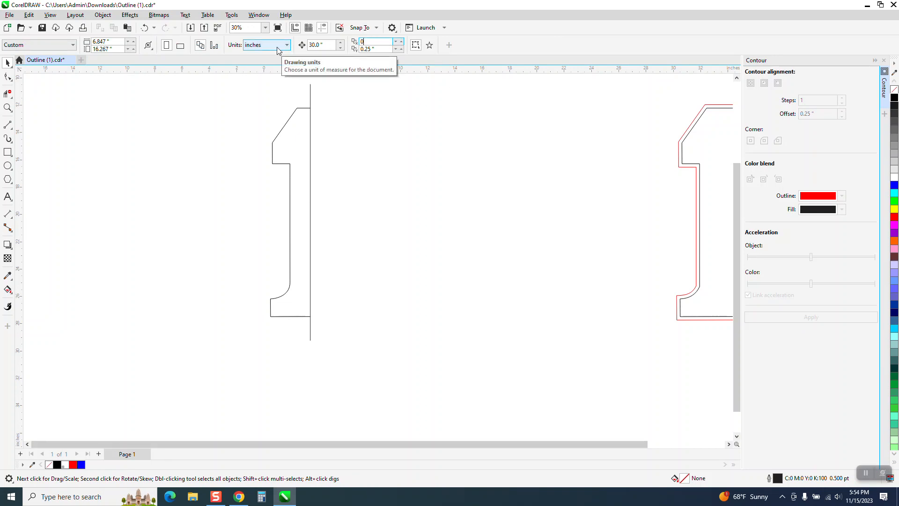
key("Tab")
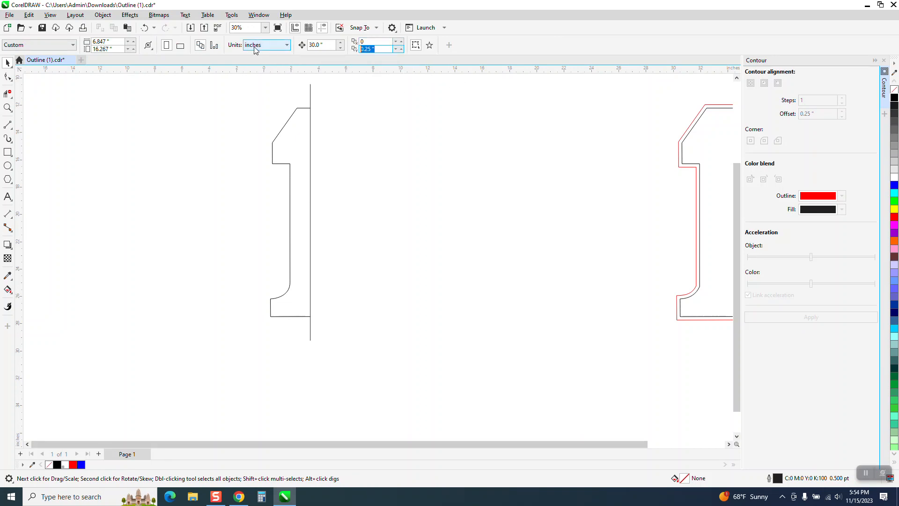
type("0")
key("Return")
Duplicate the left half of the 1 in place and mirror the copy across the center line
left_click(290, 121)
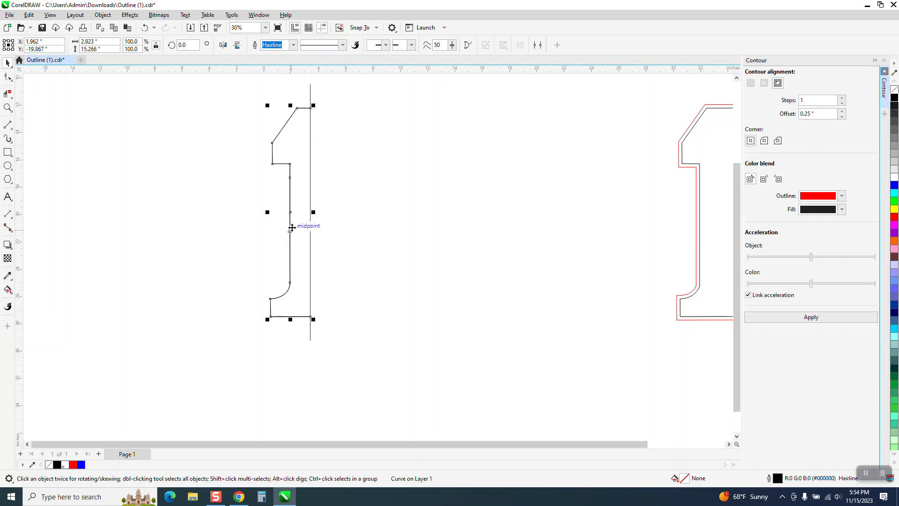
left_click_drag(267, 212, 353, 211)
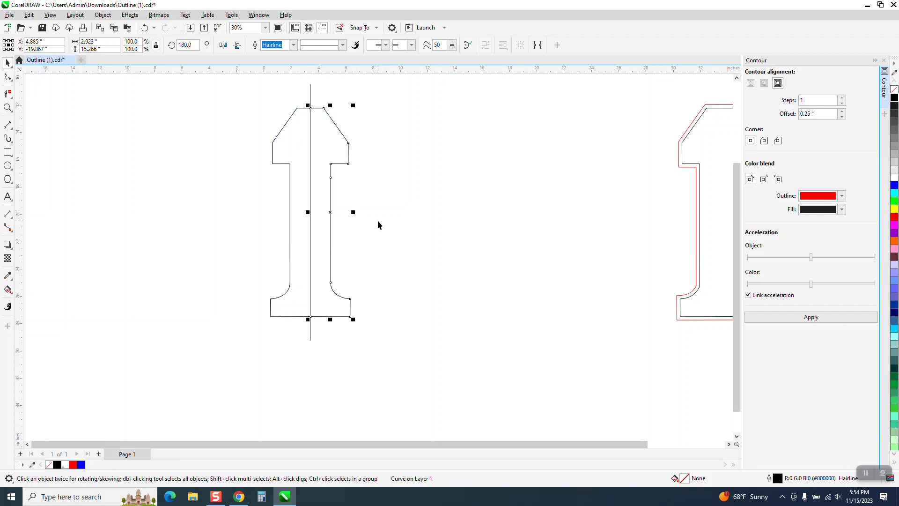
scroll(402, 183, "down", 1)
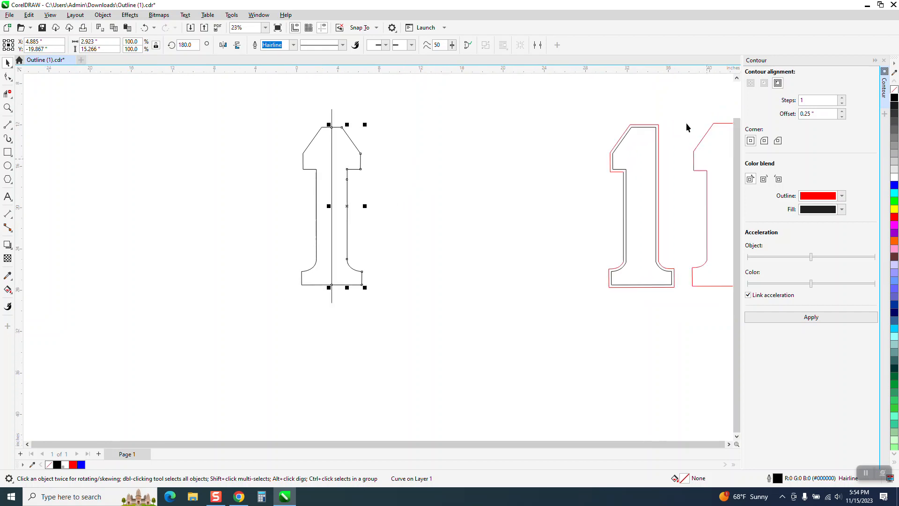
Delete the two outer corner nodes of the flag on the mirrored right half
left_click(7, 107)
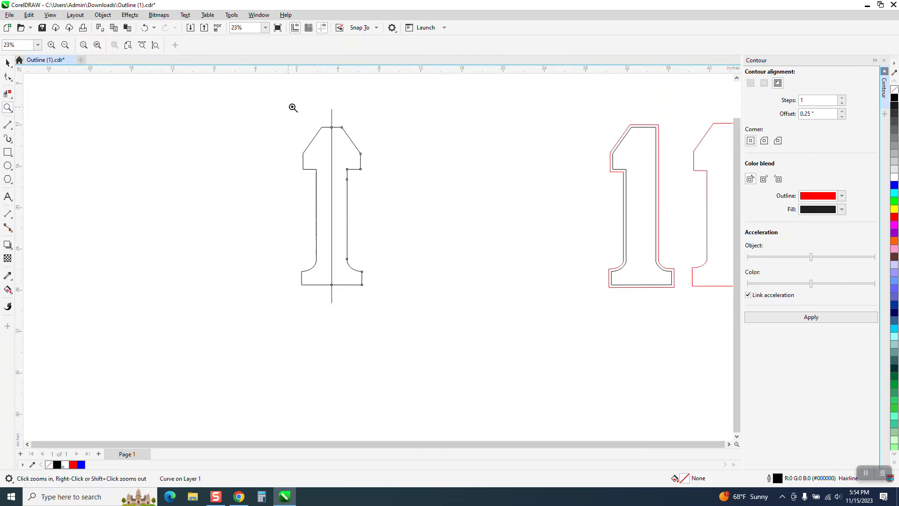
left_click_drag(293, 107, 412, 233)
scroll(302, 196, "down", 4)
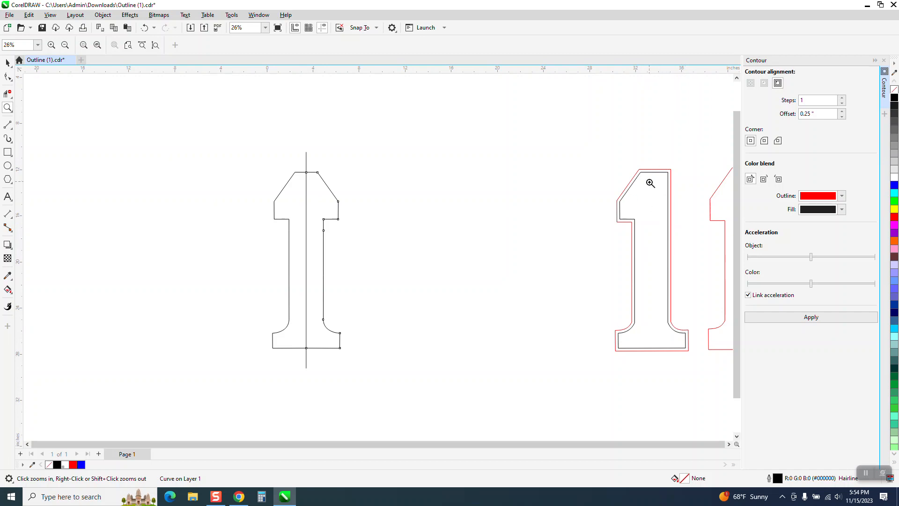
left_click_drag(238, 130, 415, 273)
left_click(8, 78)
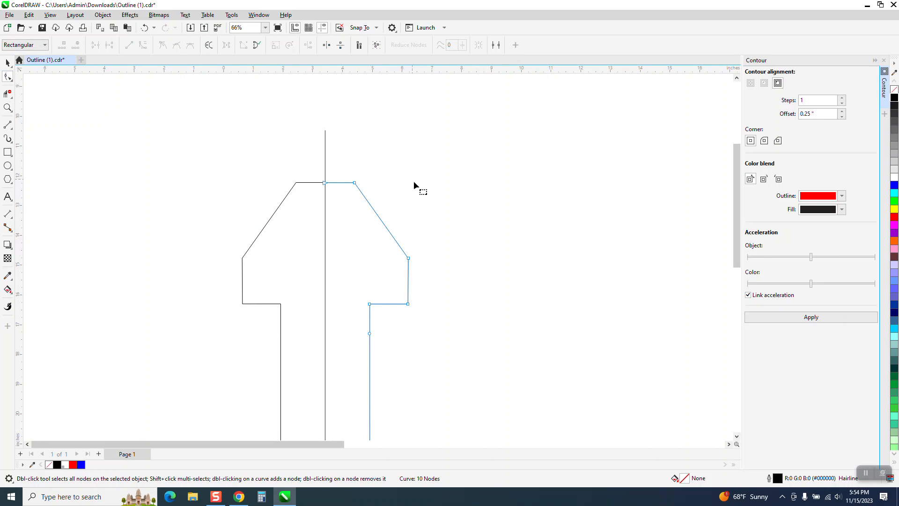
left_click_drag(425, 206, 394, 330)
key("Delete")
Convert the curved segment left by the flag to a straight line, and delete the extra stem node just below it
left_click_drag(383, 318, 385, 318)
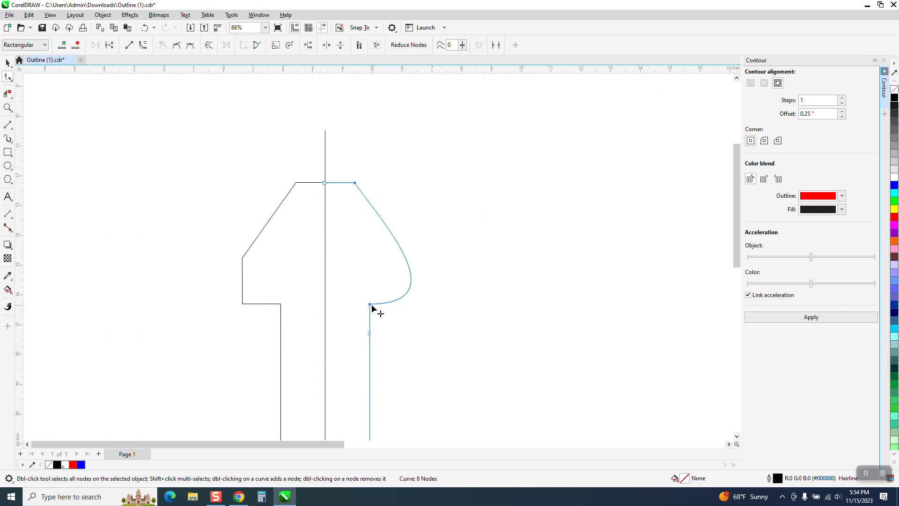
right_click(371, 308)
left_click(405, 359)
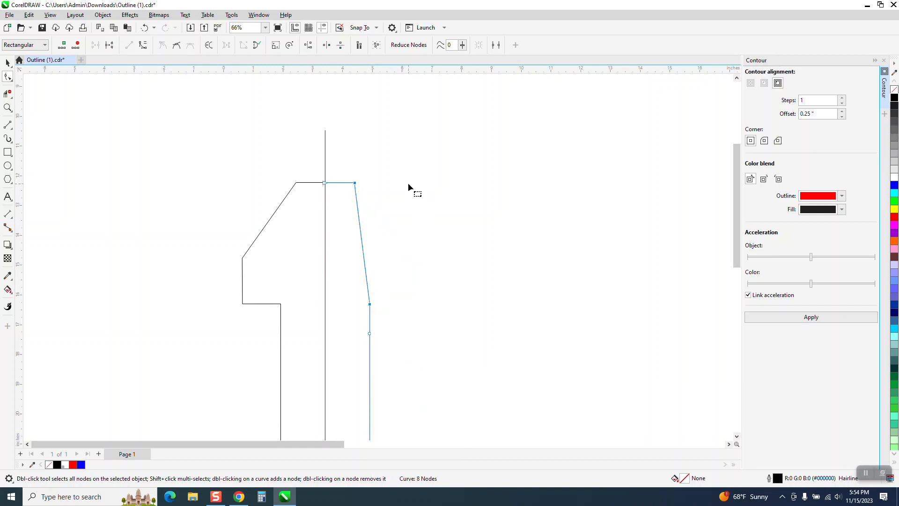
left_click_drag(363, 342, 366, 336)
key("Delete")
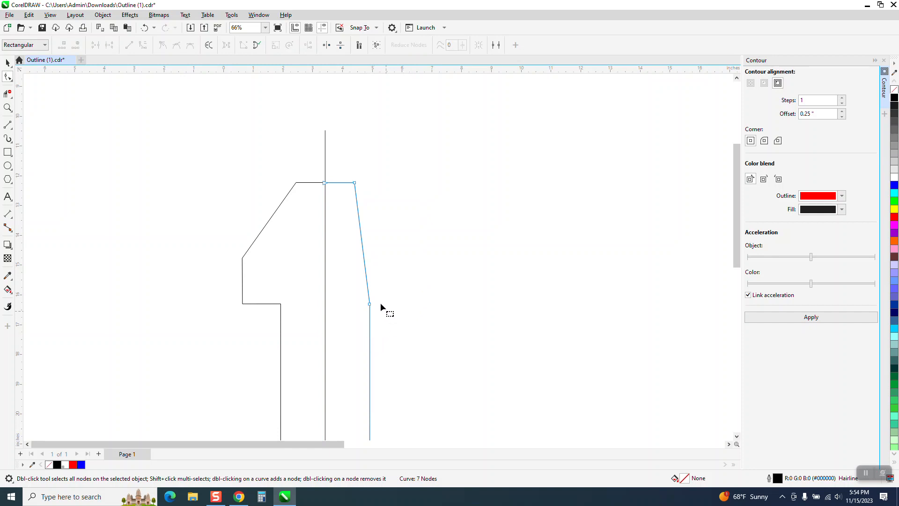
Align the mirrored half's top outer corner node with the stem node below it using Align Vertical only
scroll(387, 229, "down", 1)
left_click_drag(354, 171, 375, 214)
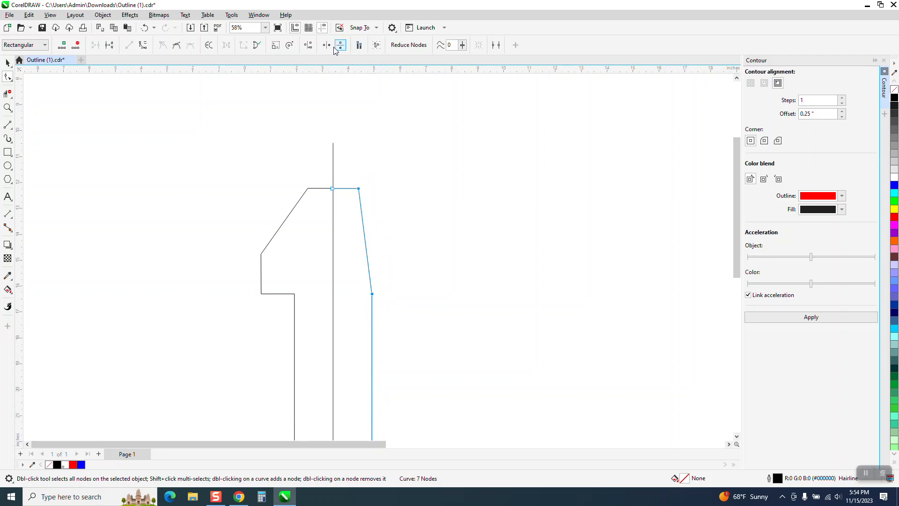
left_click(308, 45)
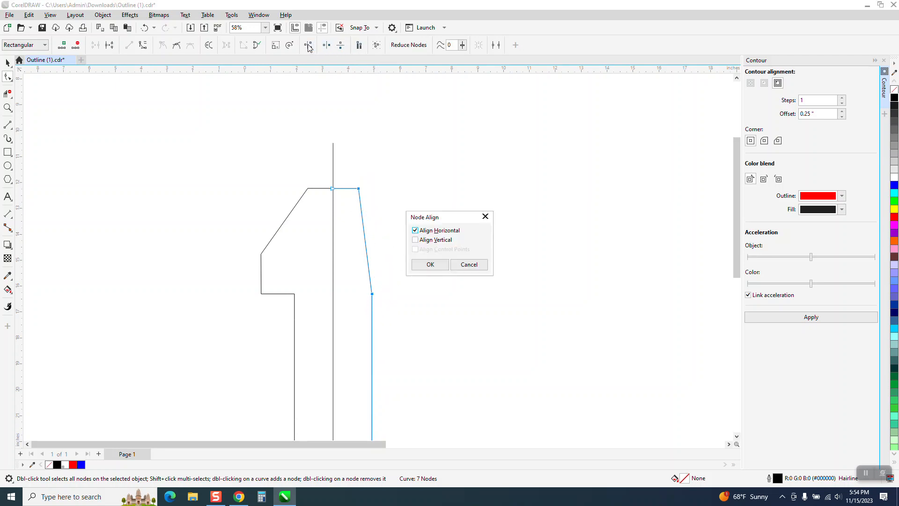
left_click(416, 240)
left_click(415, 231)
left_click(432, 265)
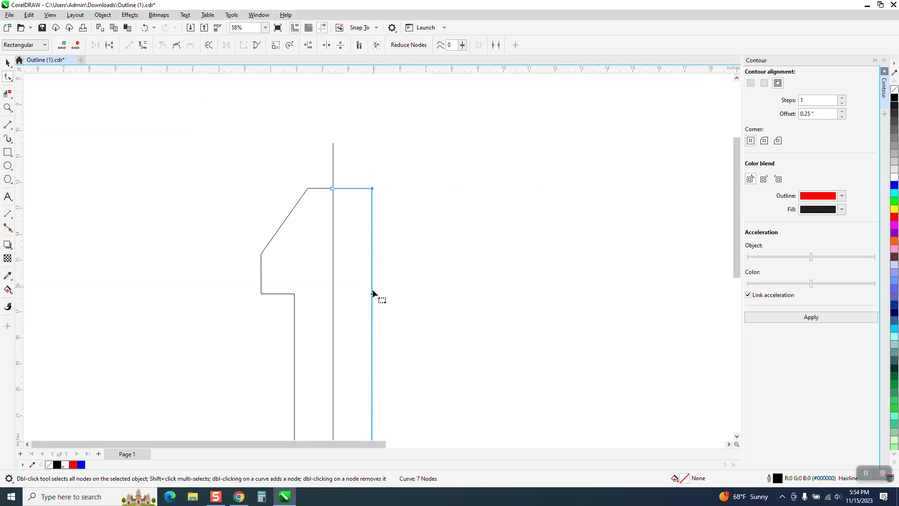
Delete the vertical center line running through the 1
scroll(392, 173, "down", 2)
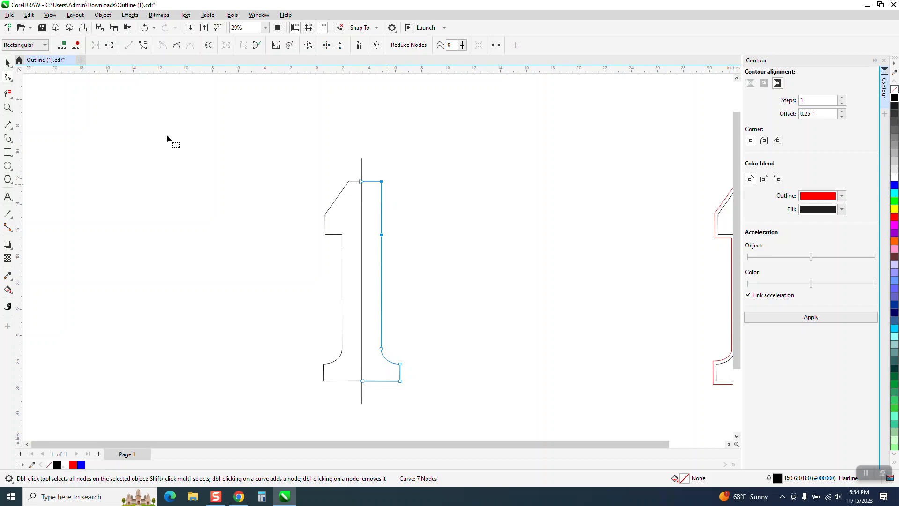
left_click(7, 62)
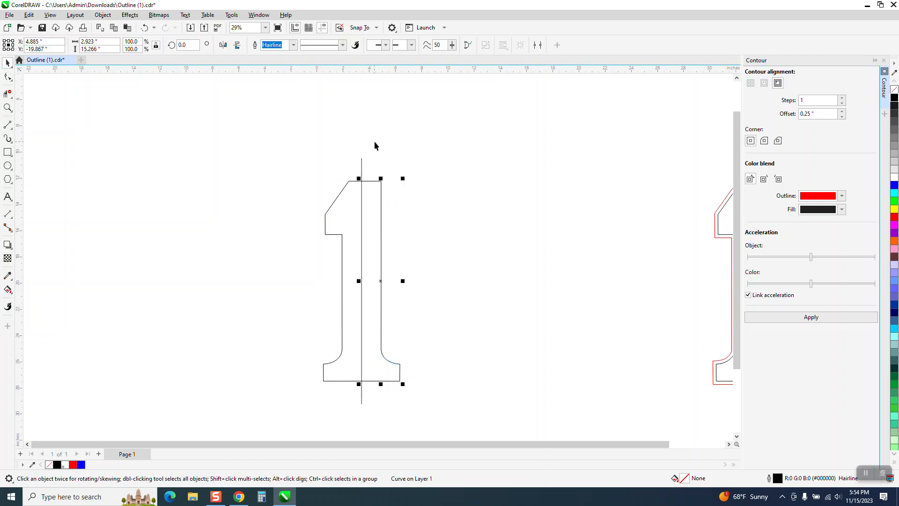
left_click(398, 139)
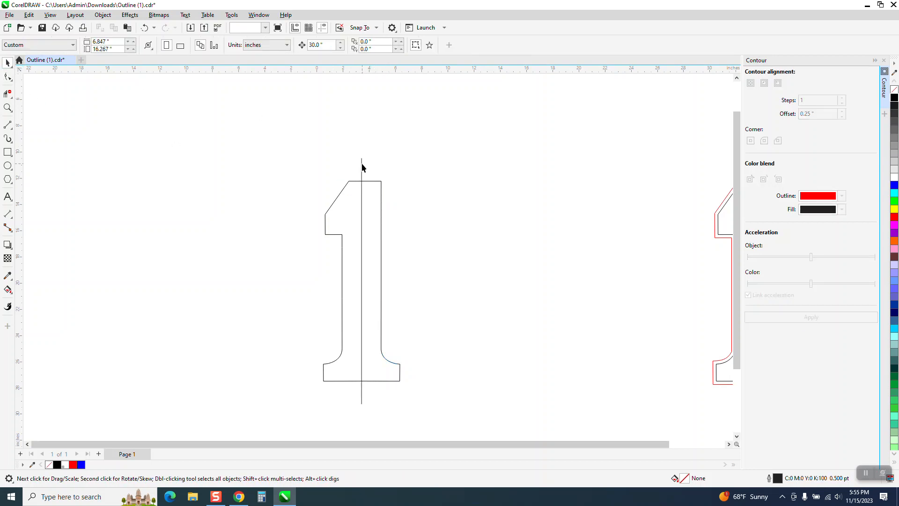
left_click(360, 164)
left_click(363, 165)
Smart Fill the closed shape of the 1 with yellow and no outline, and shift the filled copy 30 inches left
left_click(7, 289)
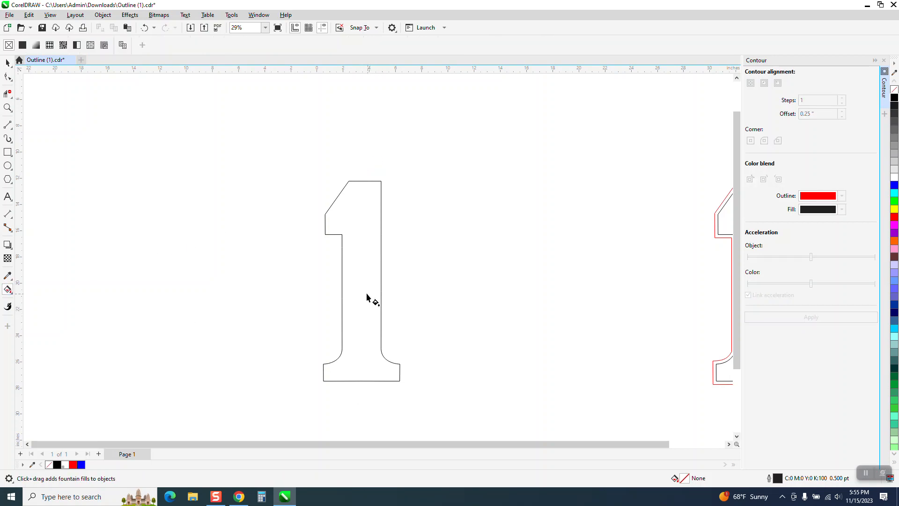
left_click(9, 292)
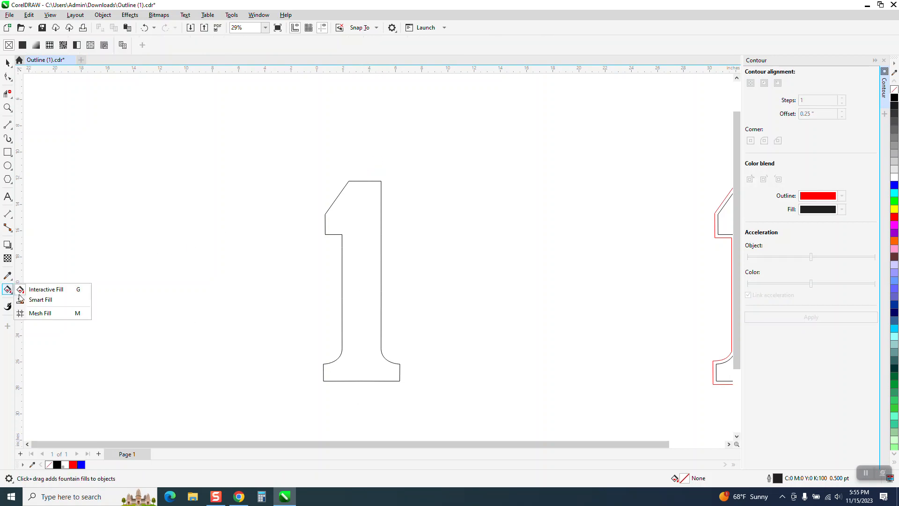
left_click(46, 299)
left_click(349, 274)
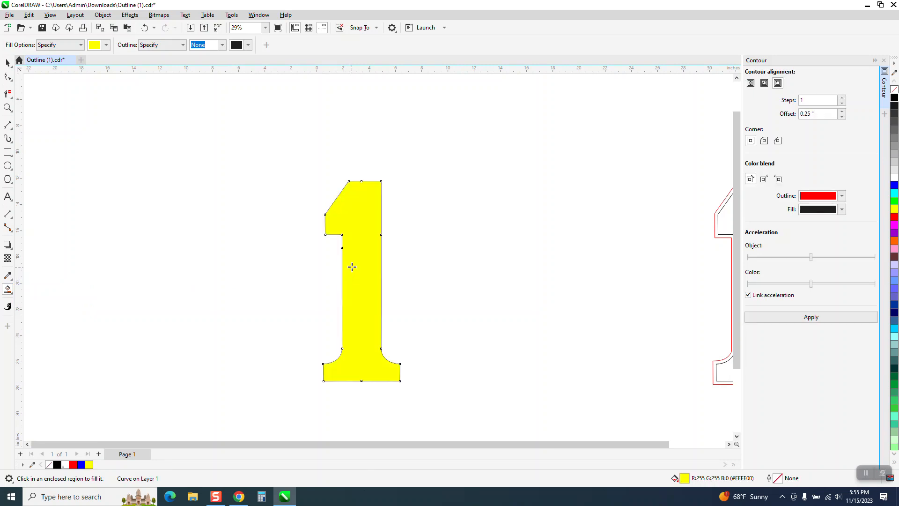
key("Left")
scroll(320, 252, "down", 2)
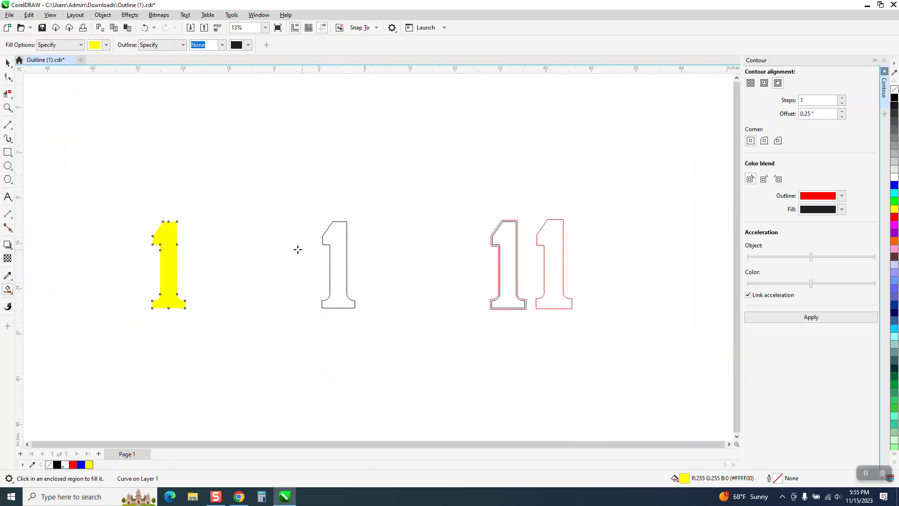
Remove the yellow fill from the copied 1 and give it a black hairline outline
left_click(7, 63)
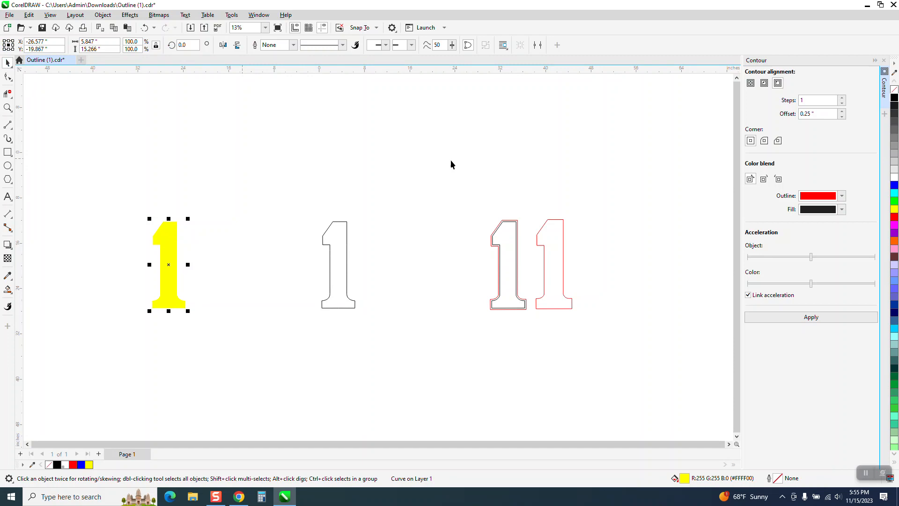
left_click(894, 94)
right_click(893, 98)
left_click(293, 45)
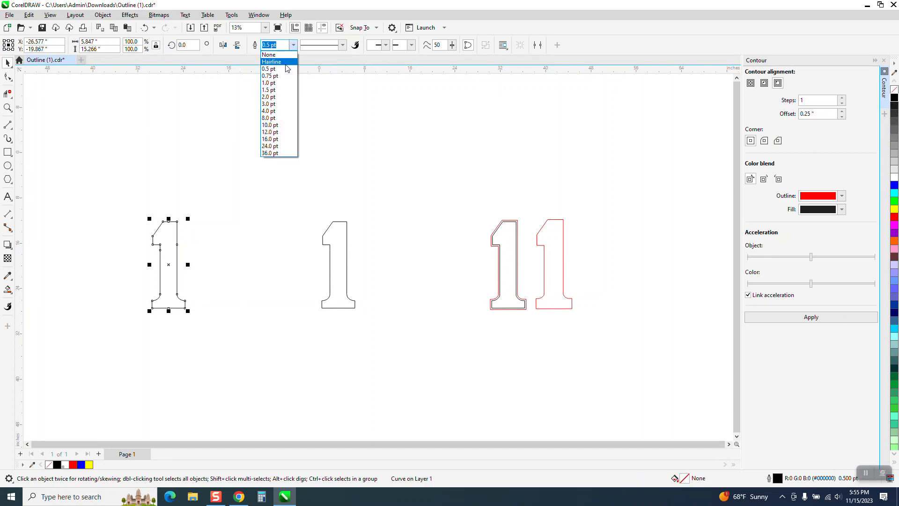
left_click(285, 62)
Delete the copied 1's extra nodes at the middle of its base and top edges and along both stem sides
left_click(8, 107)
left_click_drag(114, 199, 374, 343)
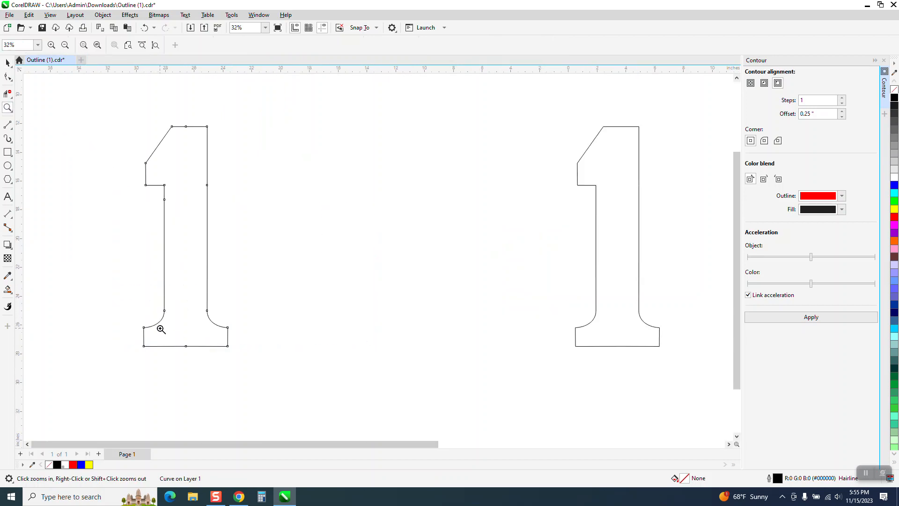
left_click(8, 77)
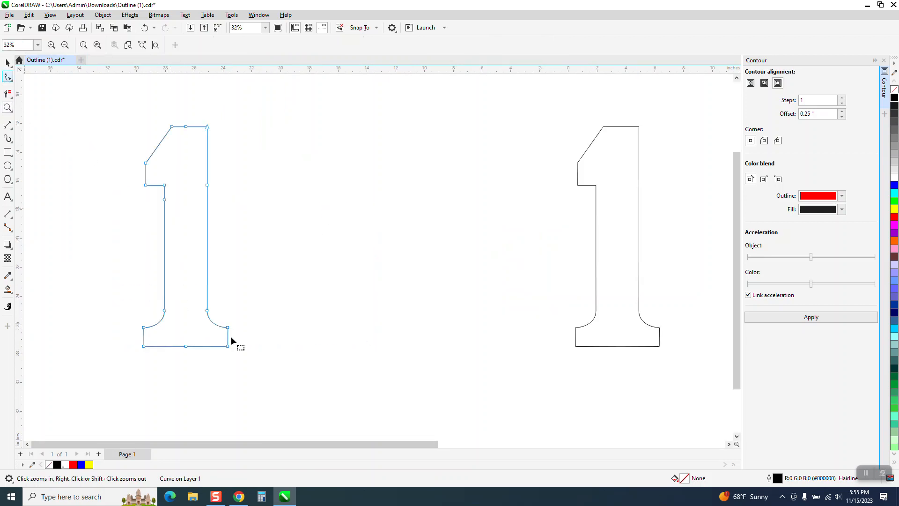
left_click_drag(204, 362, 210, 359)
key("Delete")
left_click_drag(175, 121, 196, 137)
key("Delete")
left_click_drag(180, 197, 162, 202)
key("Delete")
left_click_drag(228, 177, 189, 206)
key("Delete")
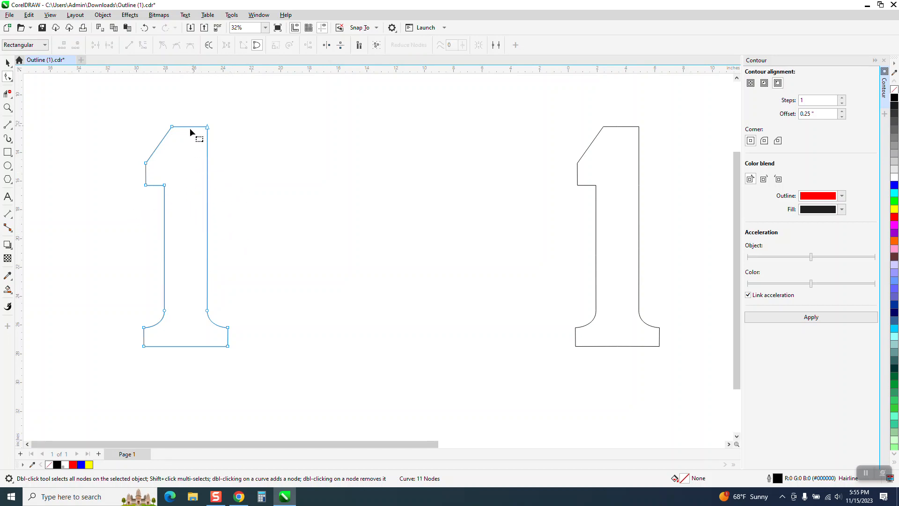
Apply a one-step outside contour with a 0.25-inch offset and red outline to the cleaned 1
left_click(7, 62)
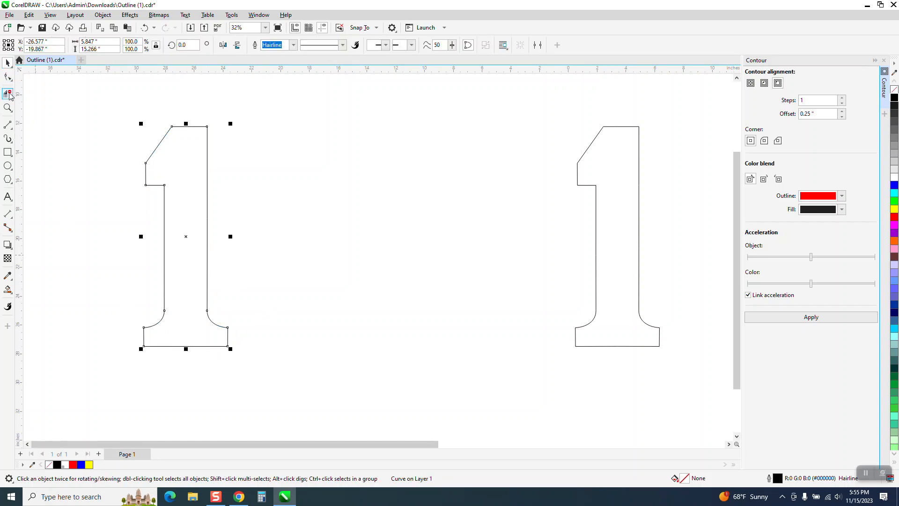
left_click(8, 77)
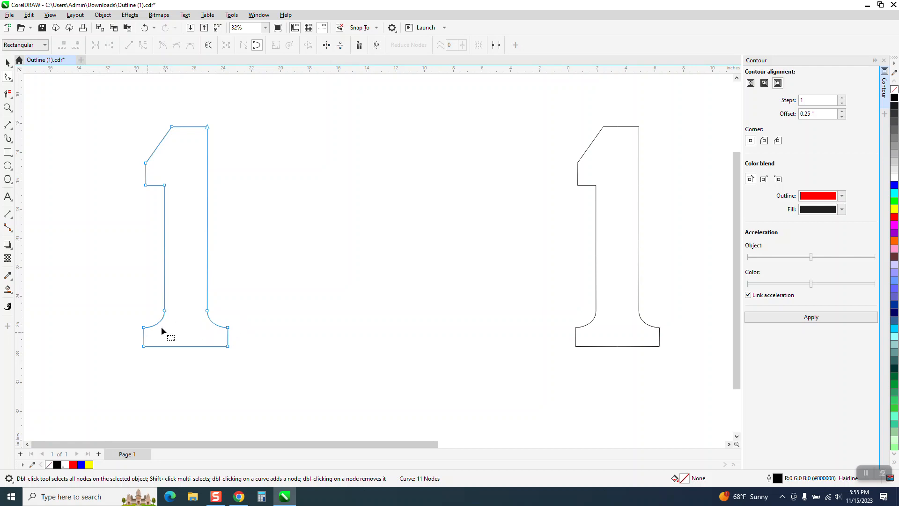
left_click(8, 63)
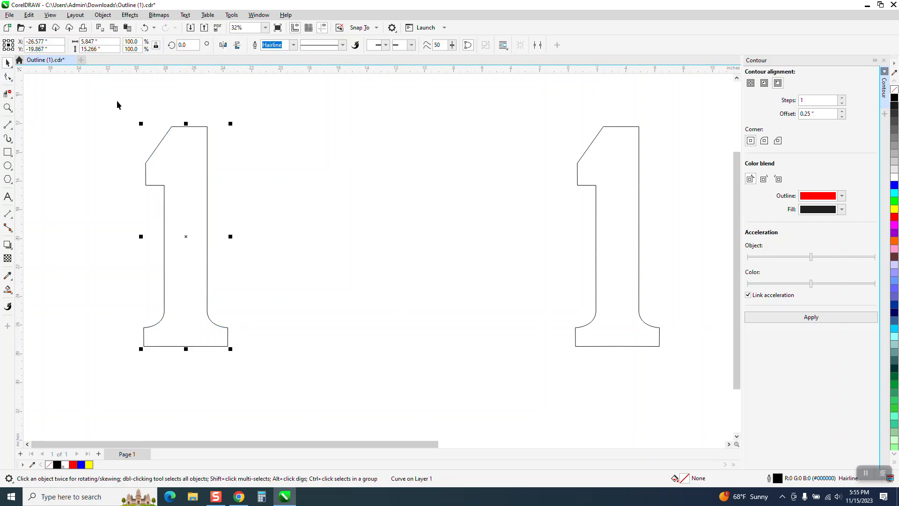
left_click(815, 321)
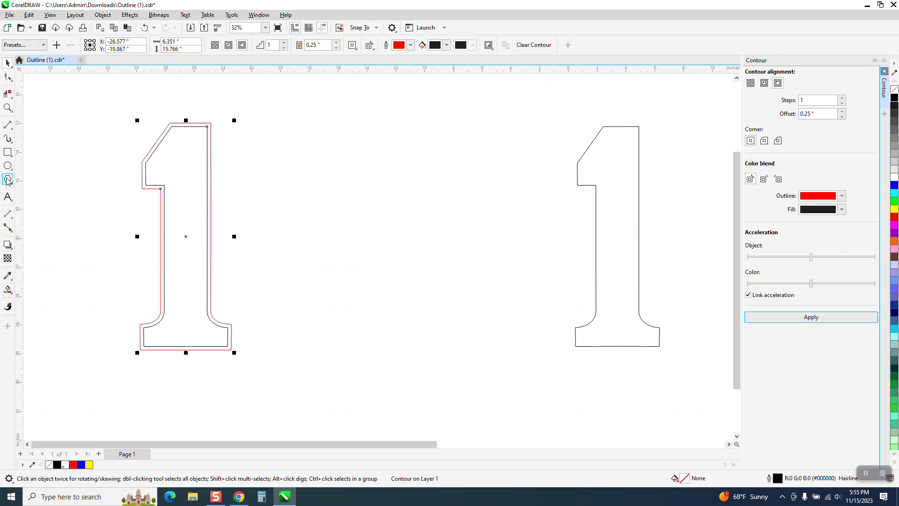
Examine how evenly the red contour follows the curves and corners of the 1's base
left_click(8, 108)
left_click_drag(133, 299, 243, 346)
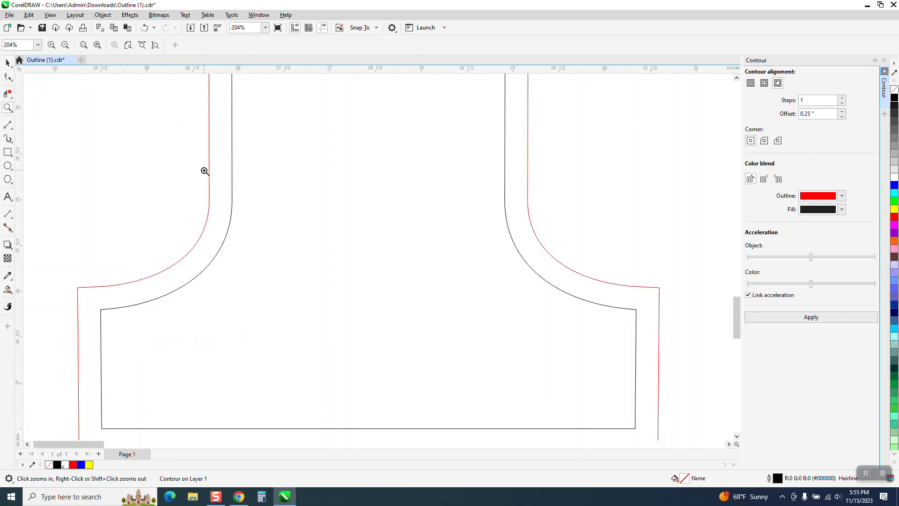
scroll(370, 336, "down", 2)
scroll(431, 309, "down", 1)
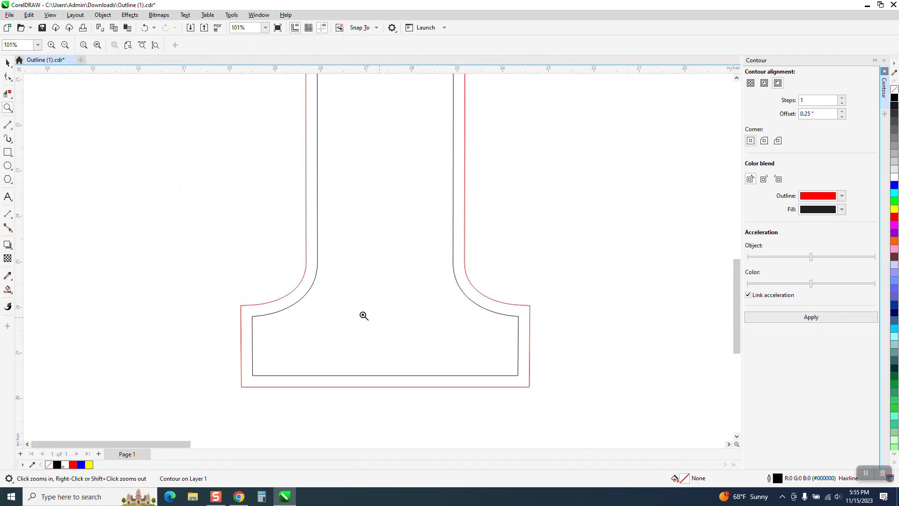
scroll(363, 315, "down", 2)
left_click(7, 62)
scroll(191, 286, "down", 3)
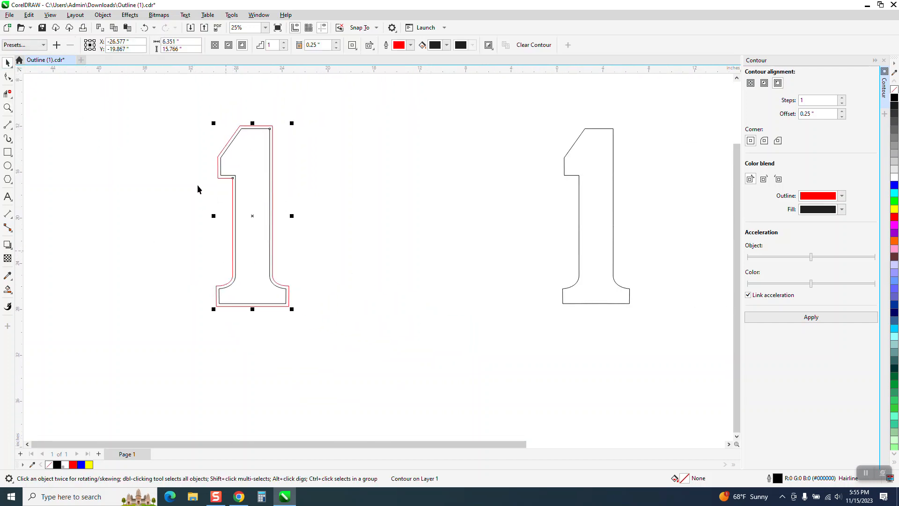
Break the contour apart from the 1, and delete the old versions of the numeral to its right
left_click(103, 15)
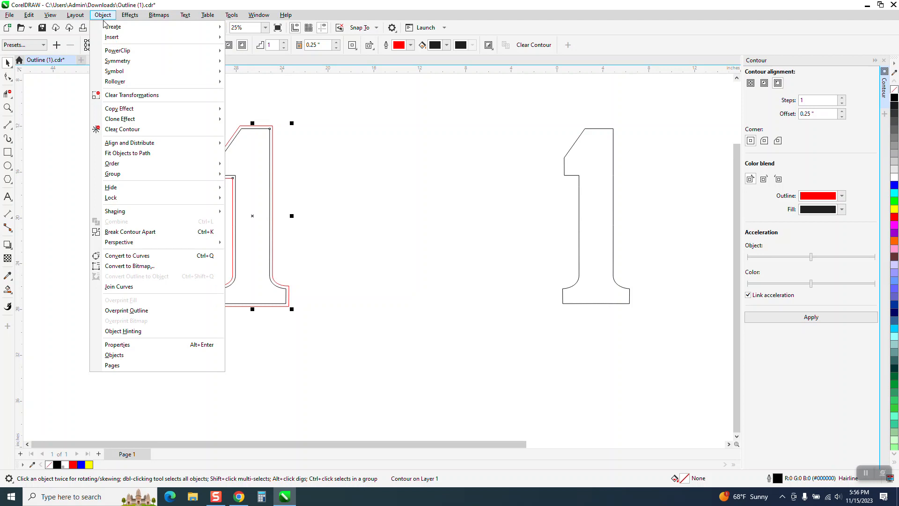
left_click(130, 231)
scroll(206, 229, "down", 2)
left_click_drag(323, 169, 613, 300)
key("Delete")
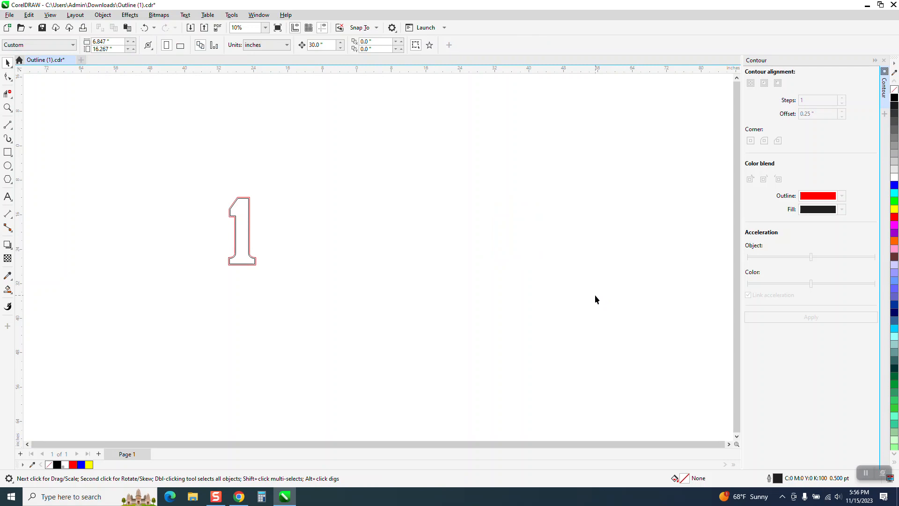
key("F4")
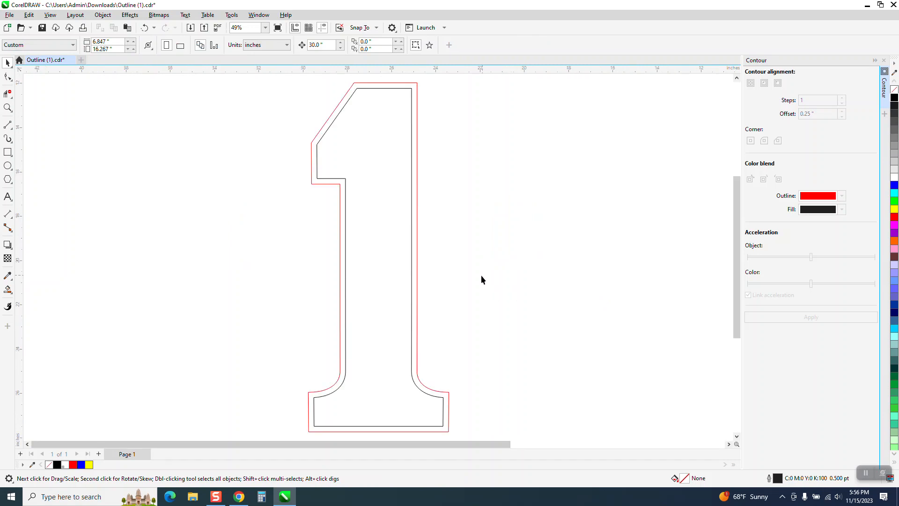
Move the 1 and its red contour together 30 inches right, back to the page position
scroll(367, 286, "down", 5)
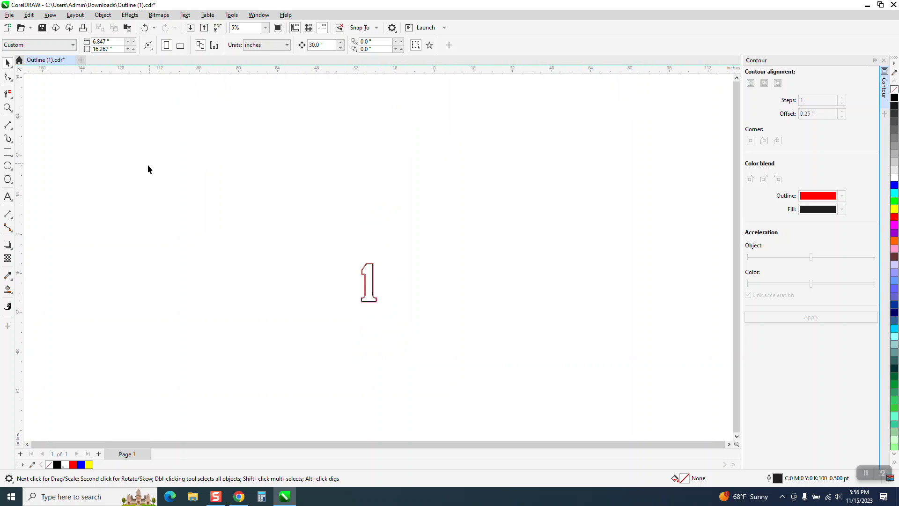
scroll(161, 199, "down", 2)
scroll(302, 236, "down", 2)
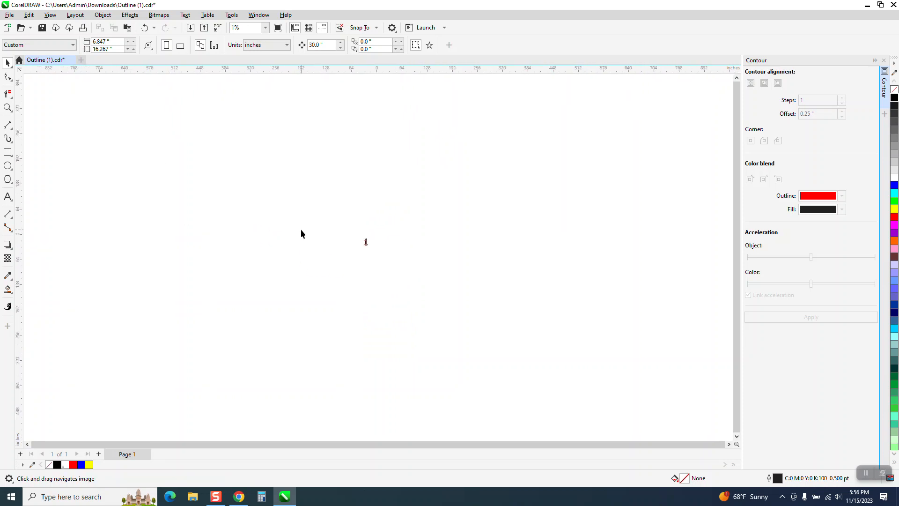
scroll(322, 230, "up", 1)
scroll(322, 230, "up", 2)
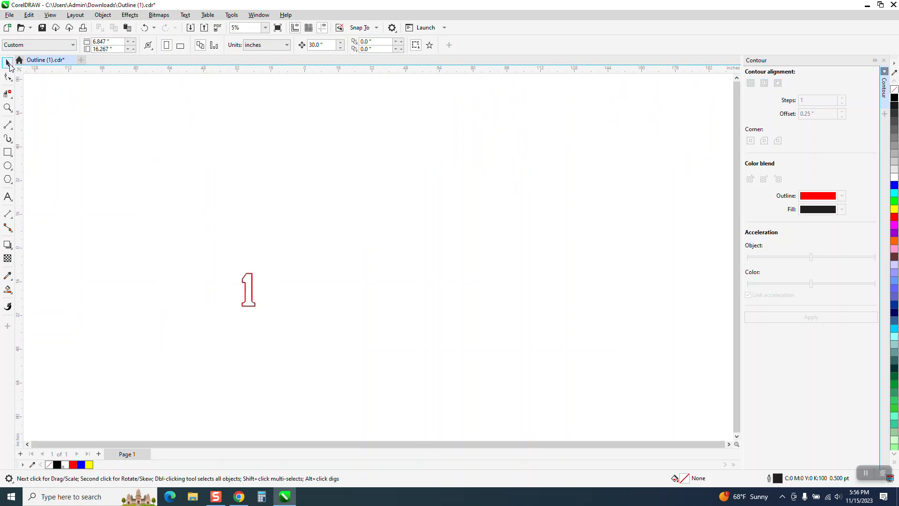
left_click_drag(213, 240, 277, 313)
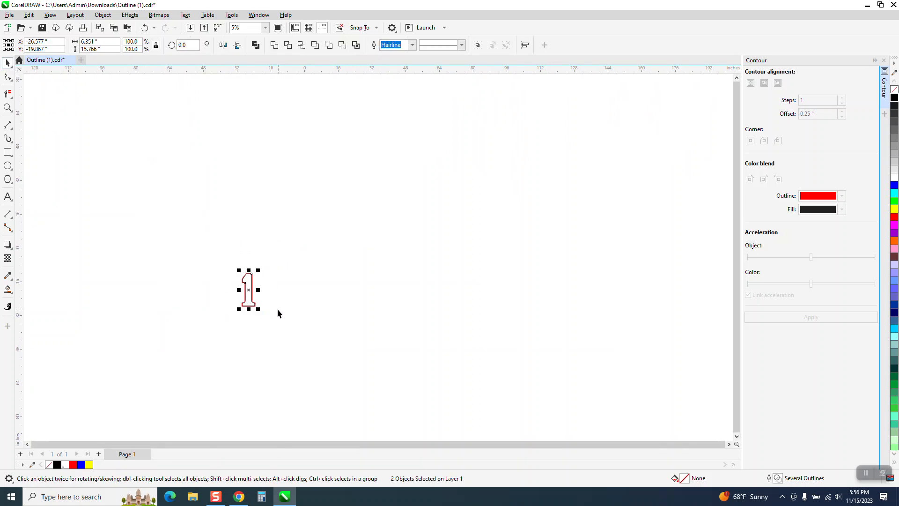
key("Right")
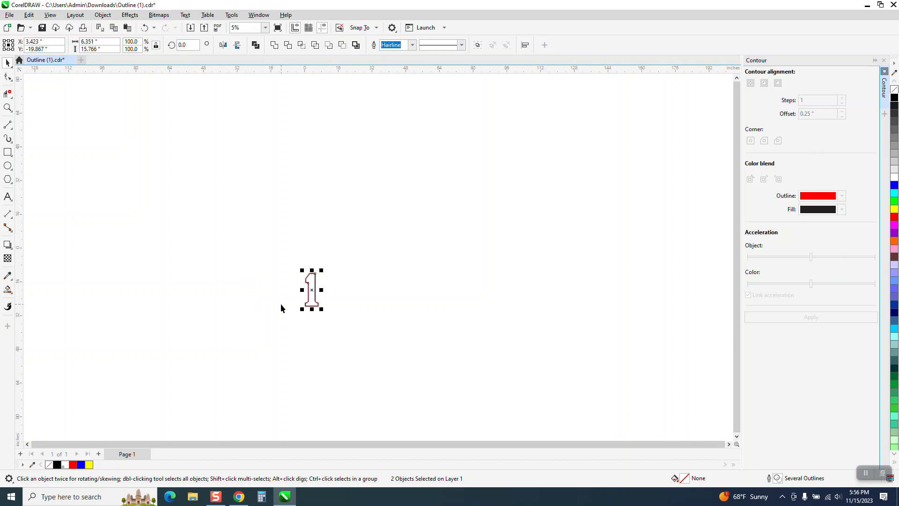
left_click(219, 201)
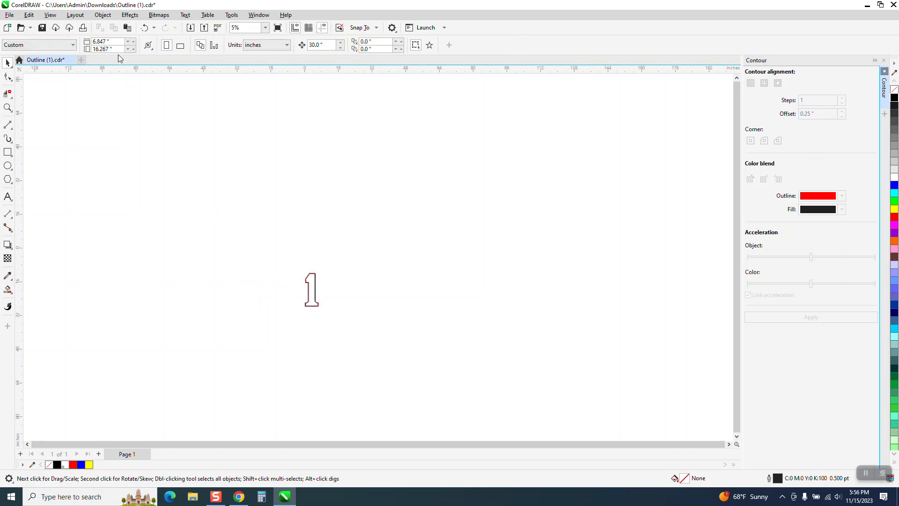
Create a page-frame rectangle of 6.847 by 16.267 inches around the 1
scroll(251, 225, "down", 1)
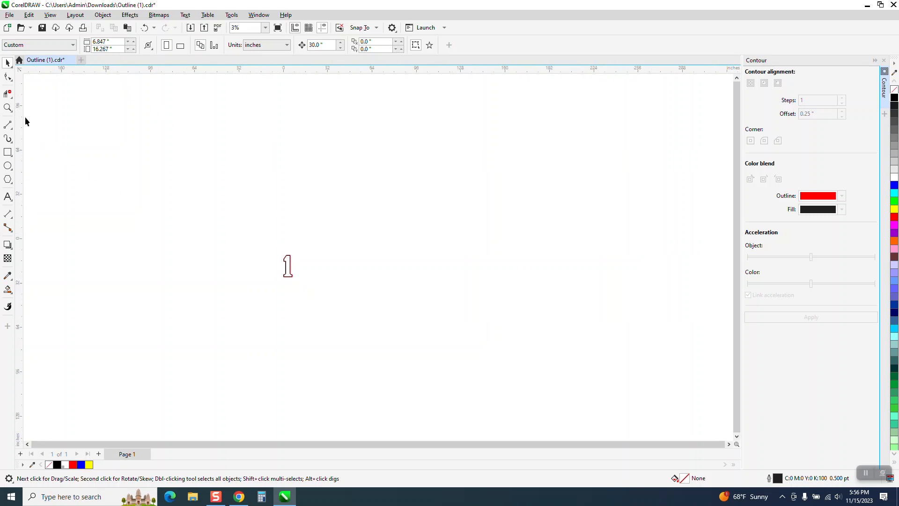
scroll(259, 245, "down", 3)
scroll(267, 249, "up", 3)
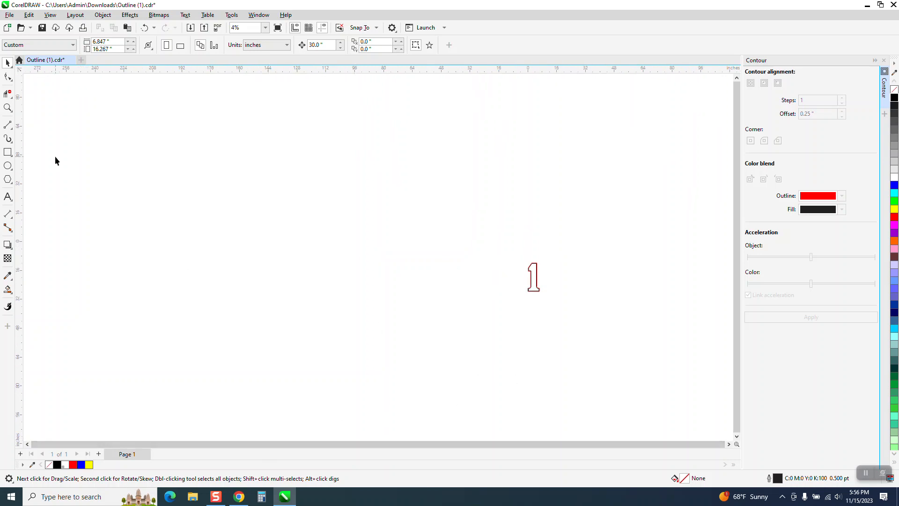
left_click(110, 49)
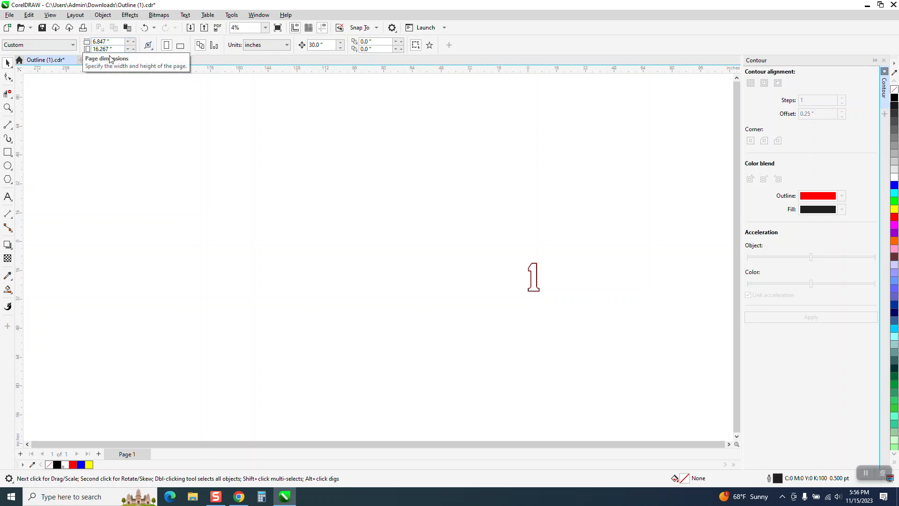
double_click(7, 153)
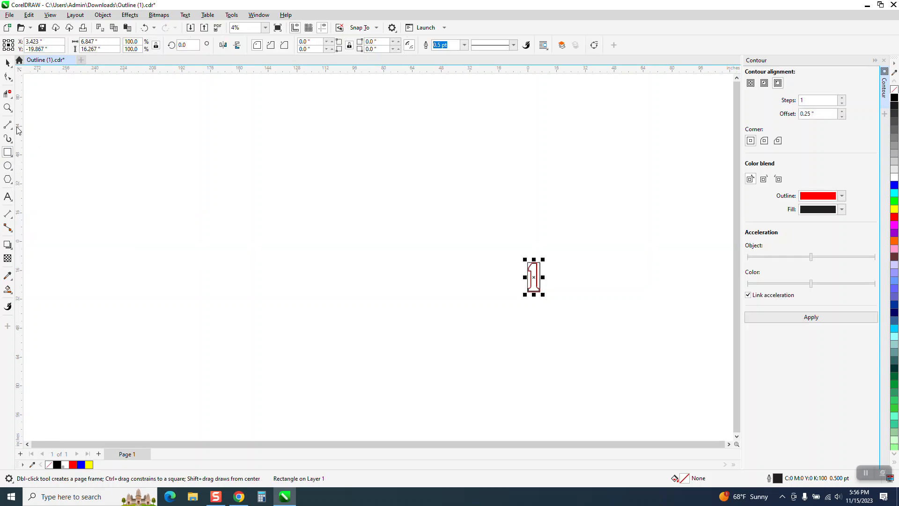
Delete the page-frame rectangle around the 1, keeping the numeral and its red contour
left_click(9, 110)
left_click_drag(492, 225, 593, 316)
left_click(8, 62)
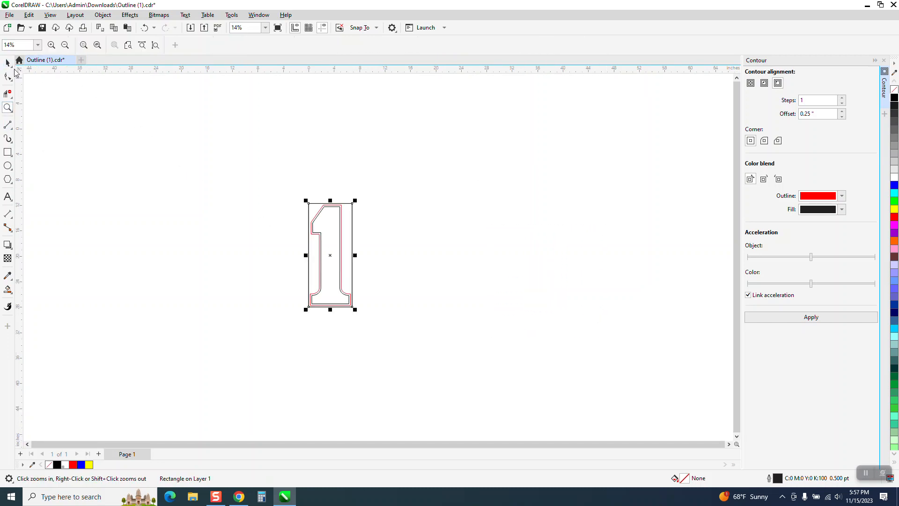
left_click(214, 130)
left_click(352, 205)
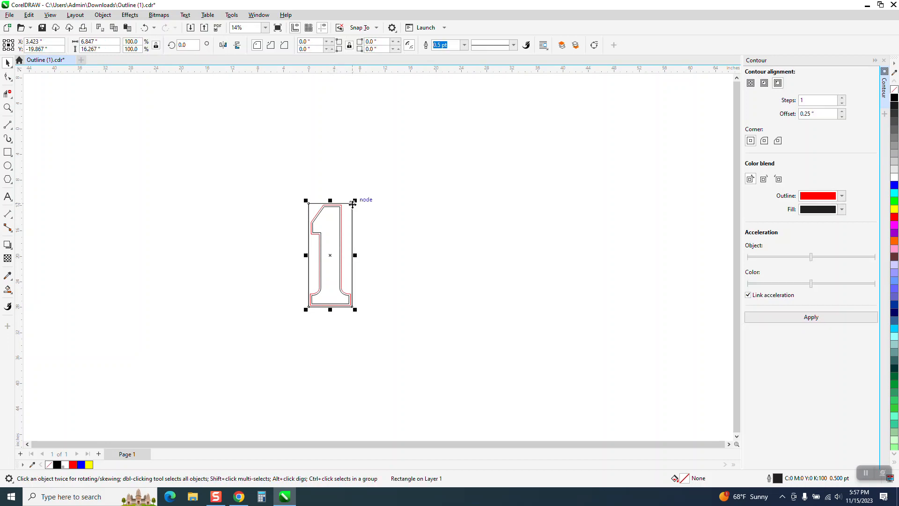
left_click(353, 207)
left_click(352, 204)
left_click(352, 204)
scroll(352, 206, "down", 1)
scroll(352, 206, "down", 1)
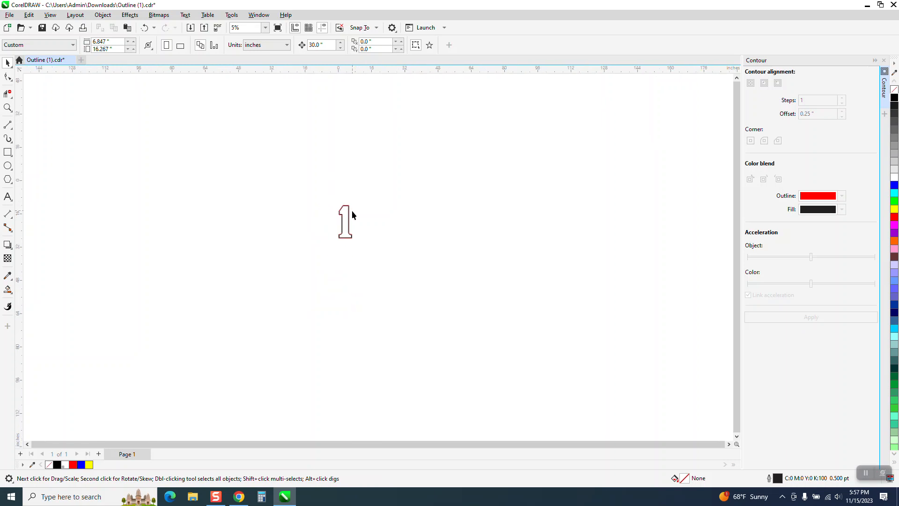
Draw a rectangle around the 1 and set its size to 48 by 48 inches
left_click(8, 151)
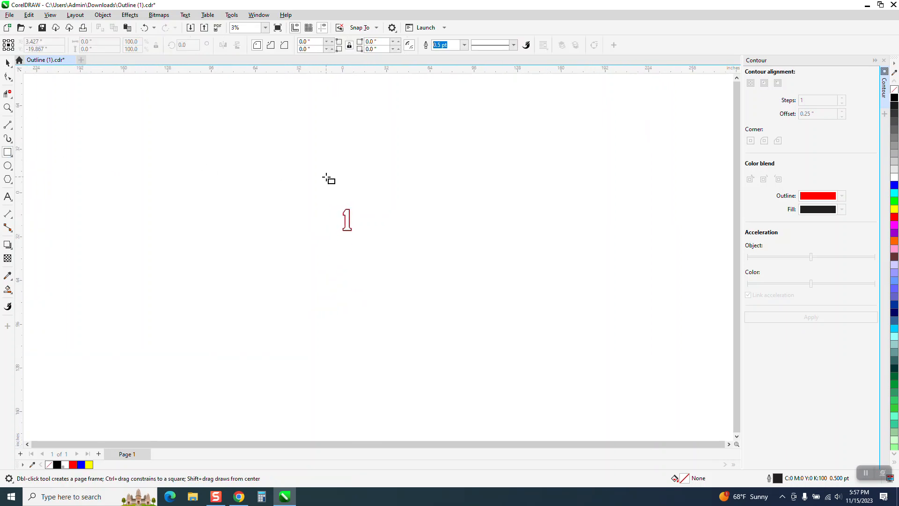
left_click_drag(260, 155, 449, 311)
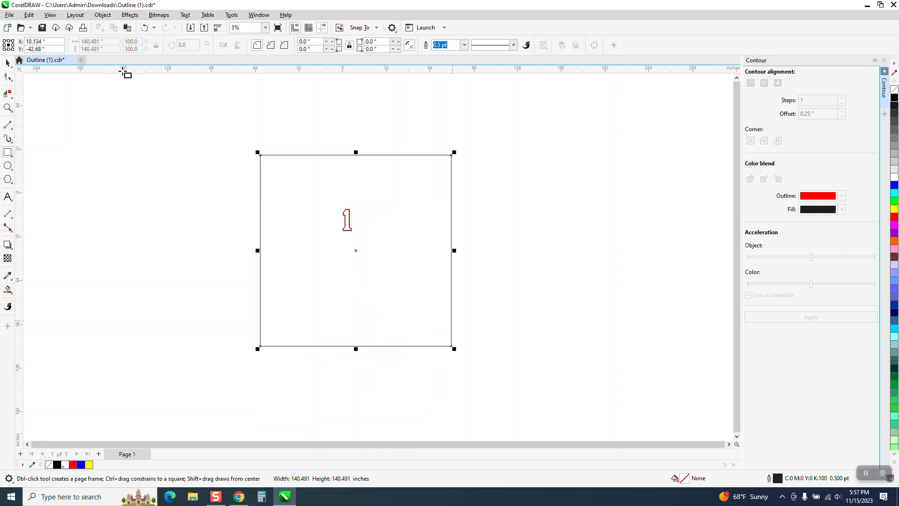
left_click_drag(107, 43, 80, 42)
type("48")
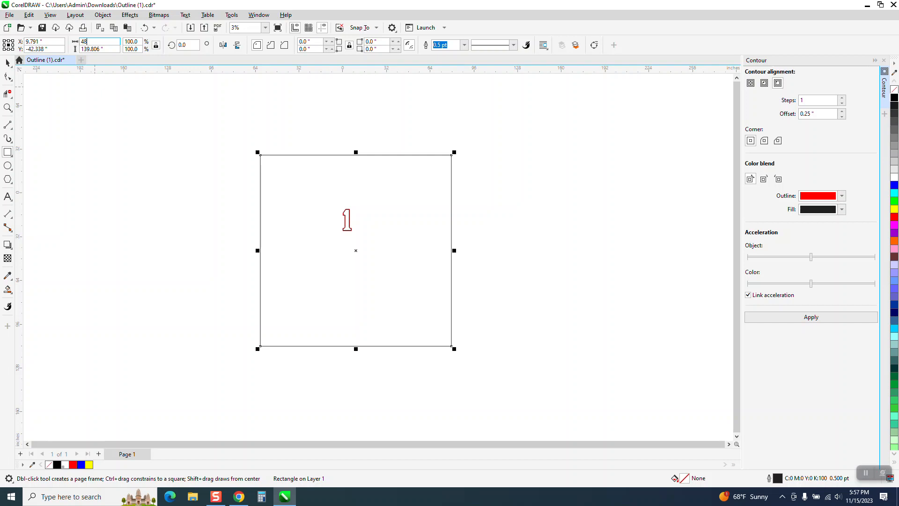
key("Tab")
type("48")
key("Return")
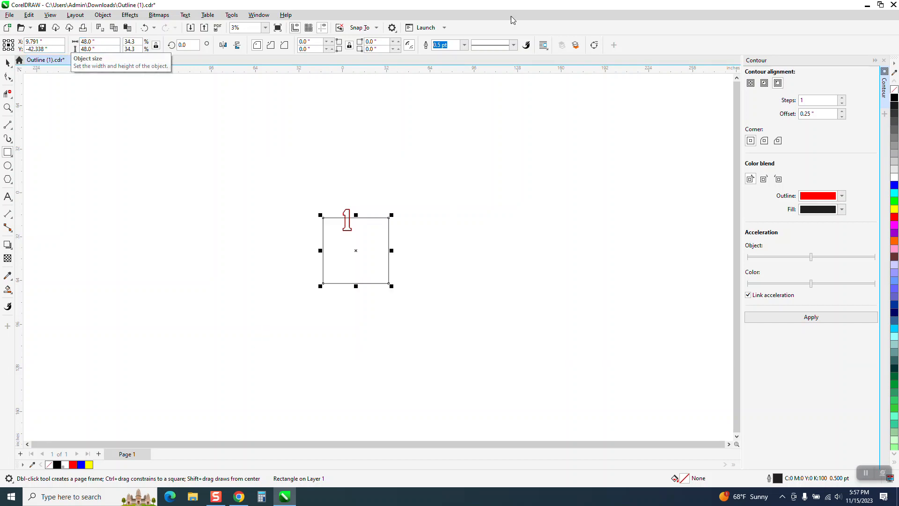
Move the 1 and its red contour together into the lower-left corner of the 48-inch square
left_click(9, 66)
left_click_drag(328, 190, 450, 299)
left_click(7, 107)
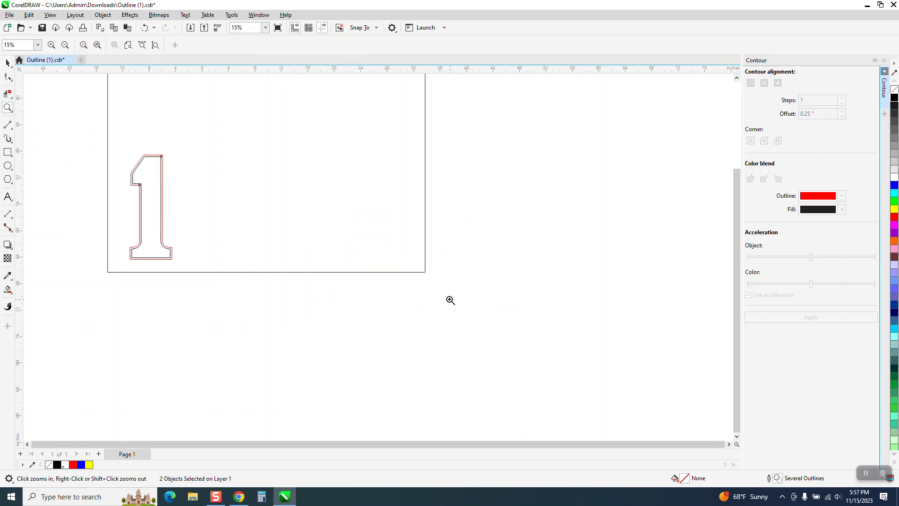
left_click_drag(66, 140, 327, 324)
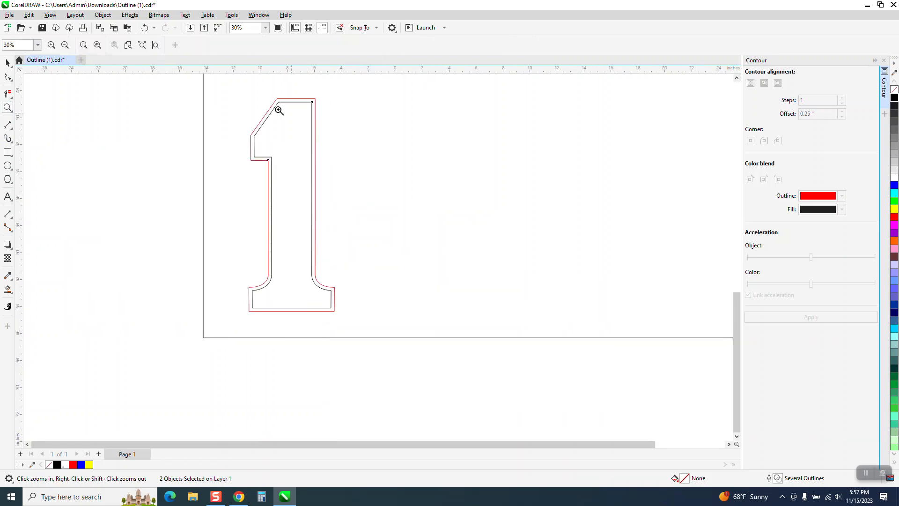
Move only the red contour about 6.6 inches right, off the 1, and undo the move
left_click(6, 62)
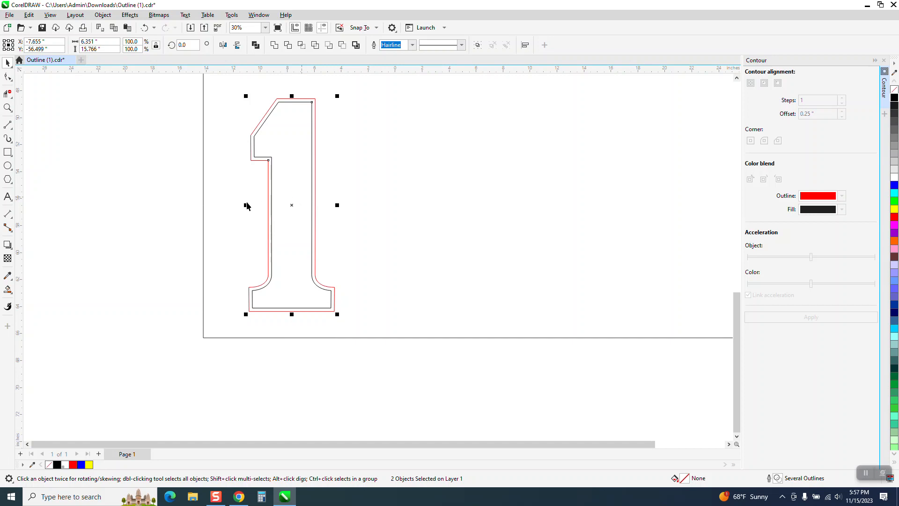
left_click(304, 197)
key("Escape")
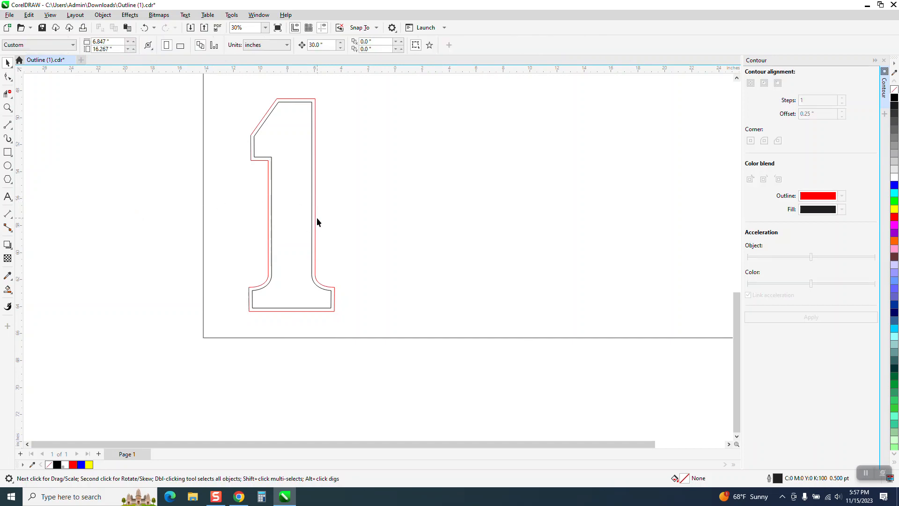
left_click_drag(314, 221, 403, 221)
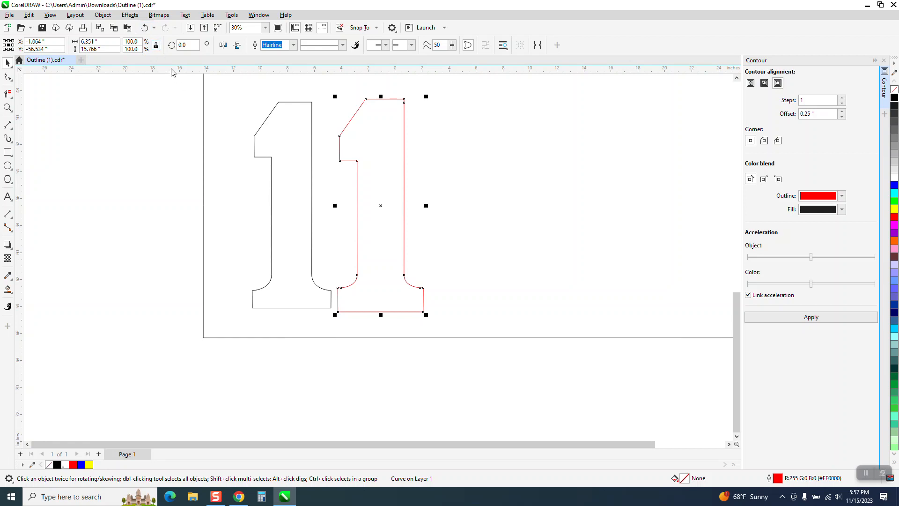
left_click(145, 28)
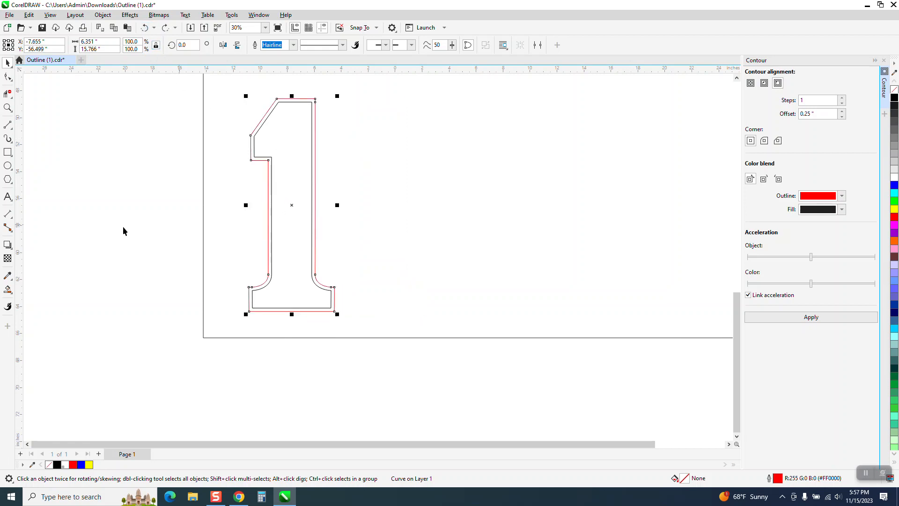
Fill the band between the 1 and its red contour with yellow using Smart Fill, and undo the fill
left_click(11, 293)
left_click(42, 289)
left_click(323, 287)
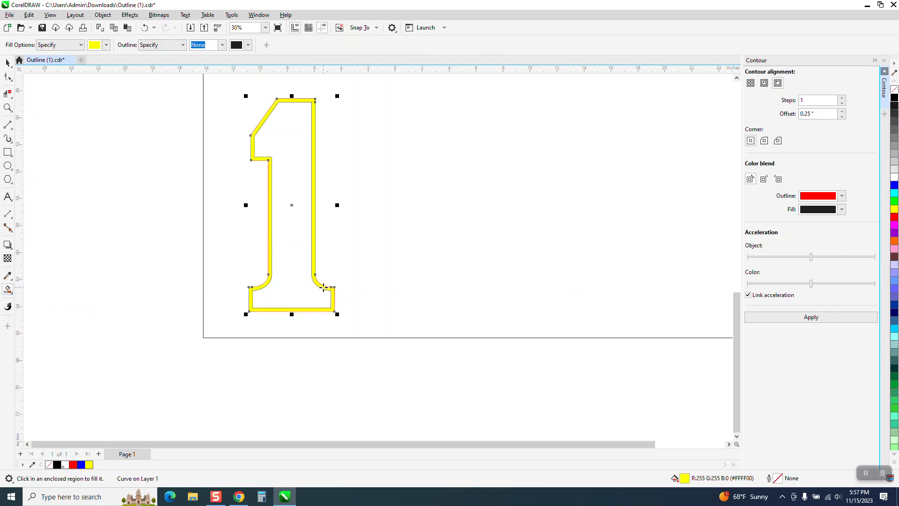
left_click(145, 27)
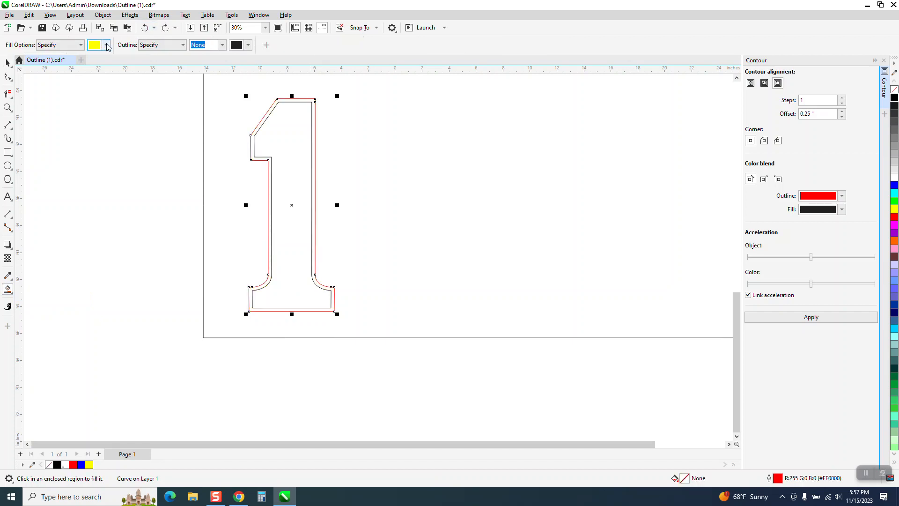
Set the Smart Fill color to black and fill the band between the 1 and its red contour
left_click(107, 45)
left_click(102, 92)
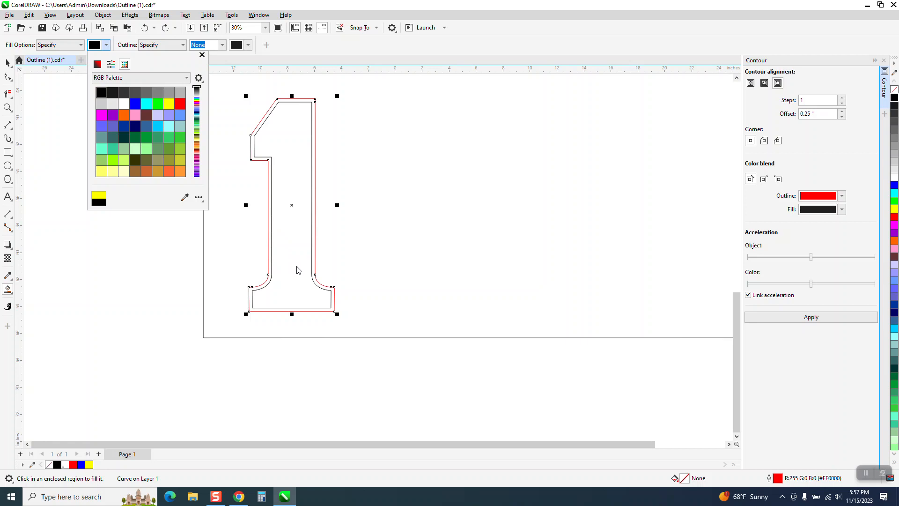
left_click(315, 279)
left_click(313, 278)
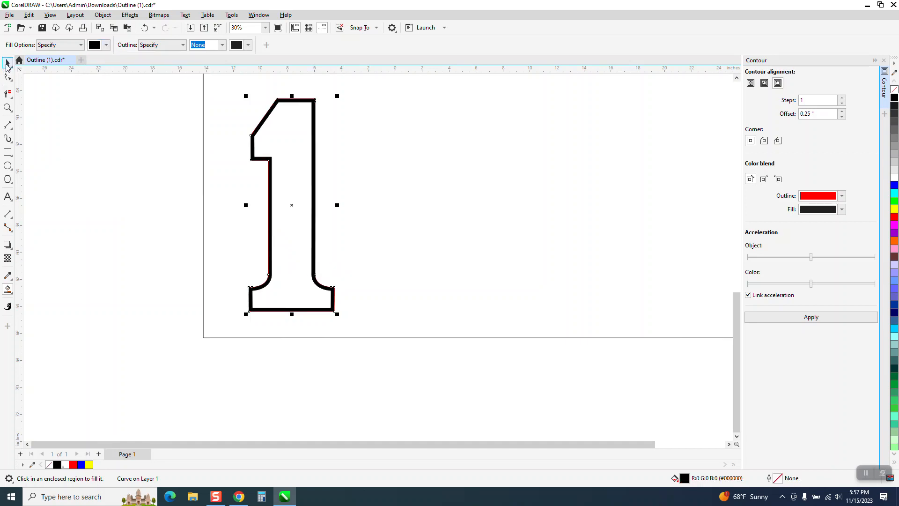
Move the black-filled band about 7.6 inches right, off the 1, and delete it
left_click(8, 63)
left_click_drag(295, 209, 395, 207)
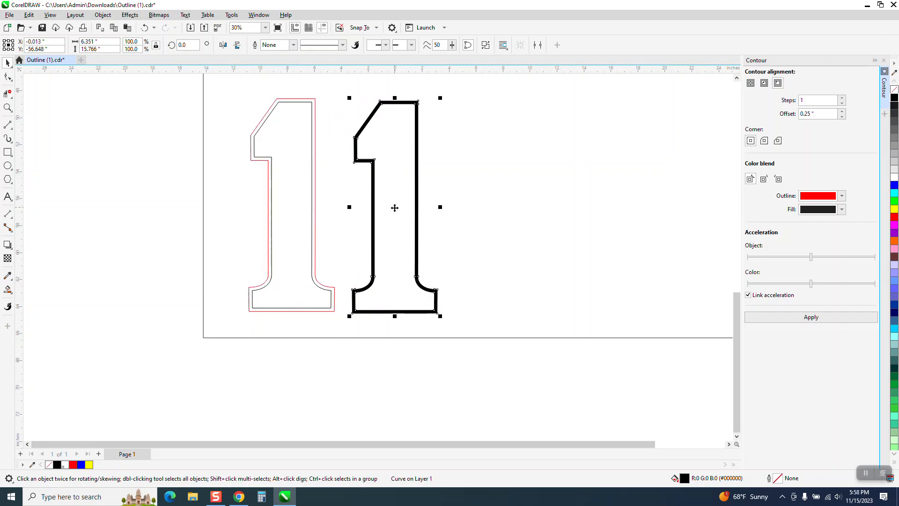
key("Delete")
scroll(278, 245, "down", 1)
scroll(278, 244, "down", 2)
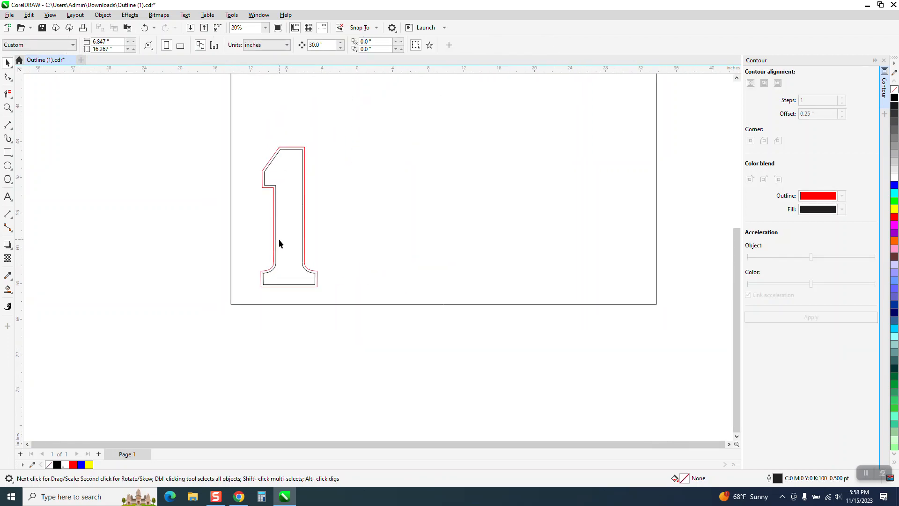
left_click(6, 109)
left_click_drag(262, 172, 365, 290)
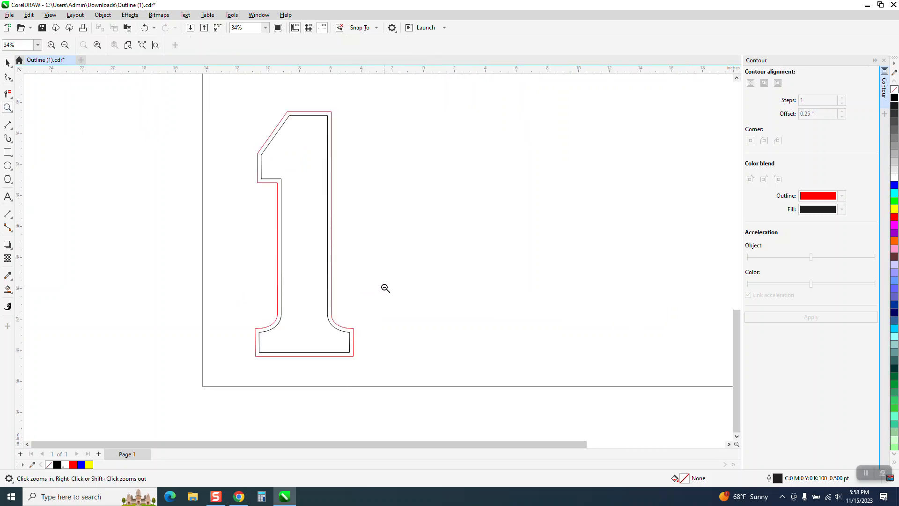